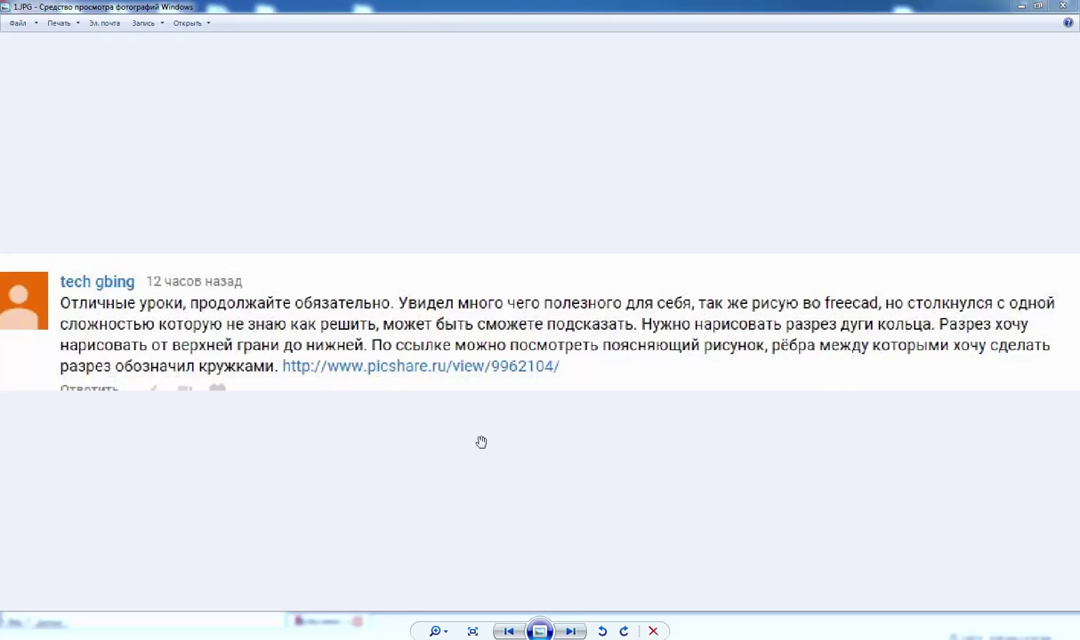
- Advance the photo viewer from 1.JPG to 2.JPG, the curved ring-arc drawing with circled edges
{"action": "left_click", "coordinate": [570, 632]}
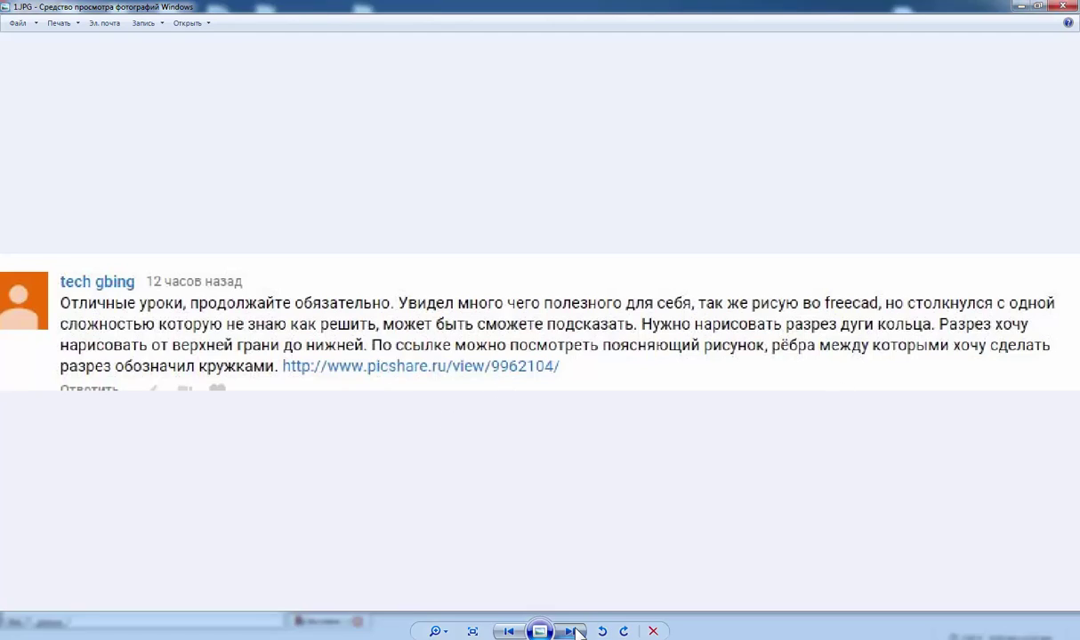
{"action": "scroll", "coordinate": [638, 555], "scroll_direction": "up", "scroll_amount": 1}
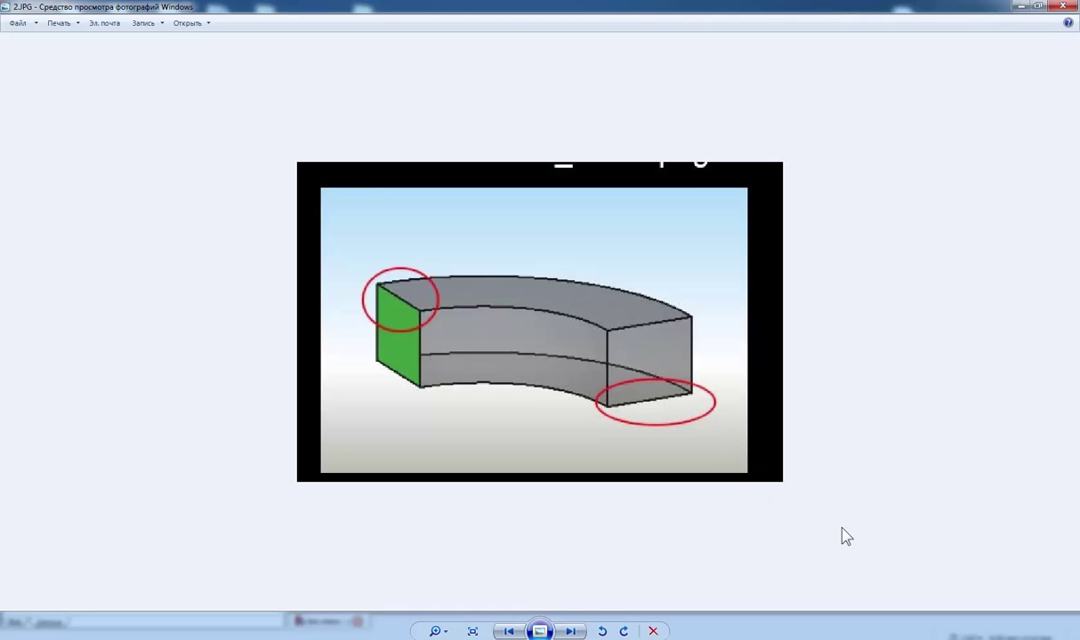
- In FreeCAD, add a cylinder and set its radius to 25 mm
{"action": "left_click", "coordinate": [418, 635]}
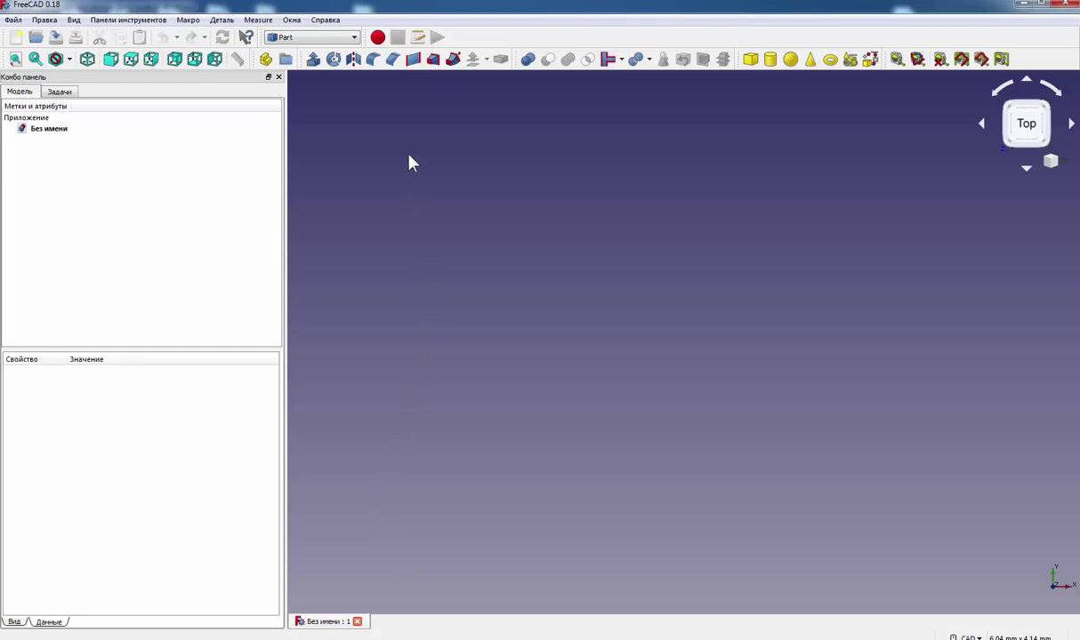
{"action": "left_click", "coordinate": [770, 59]}
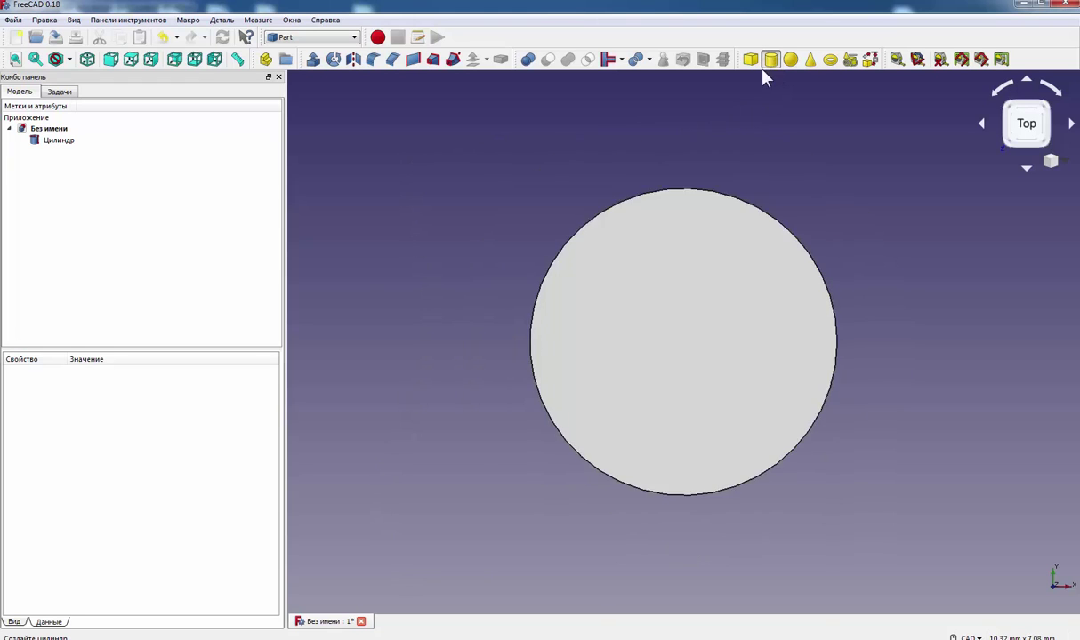
{"action": "left_click", "coordinate": [59, 140]}
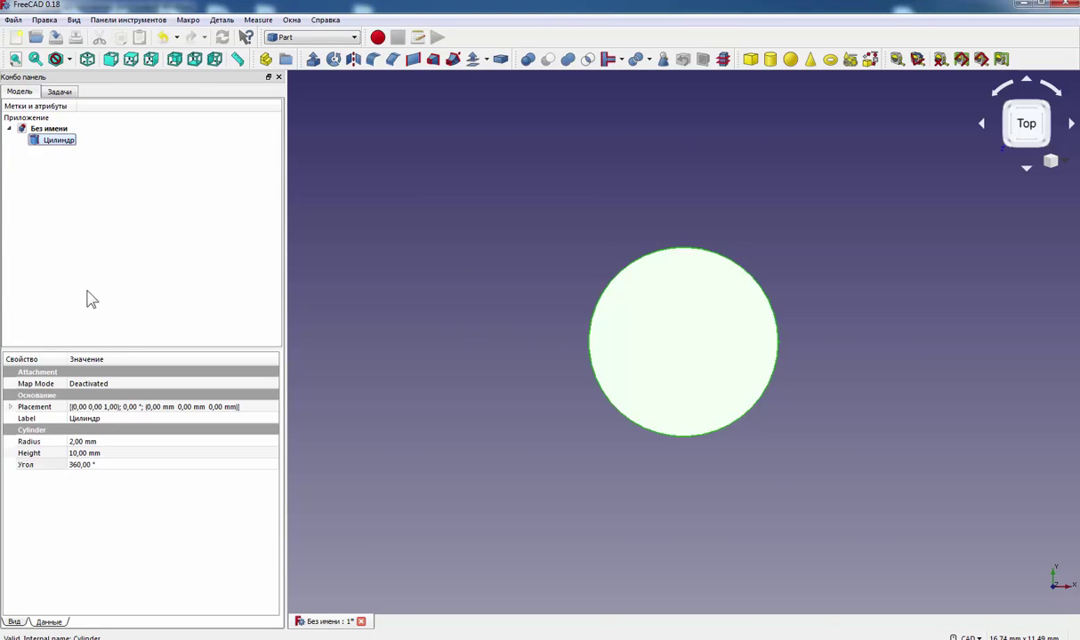
{"action": "left_click", "coordinate": [92, 443]}
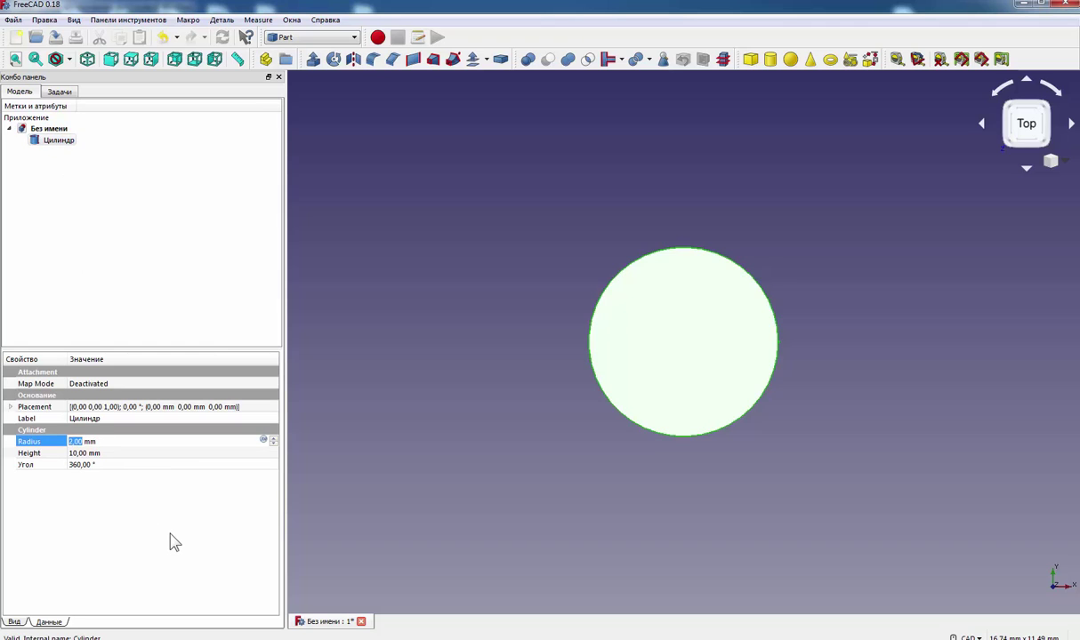
{"action": "type", "text": "25"}
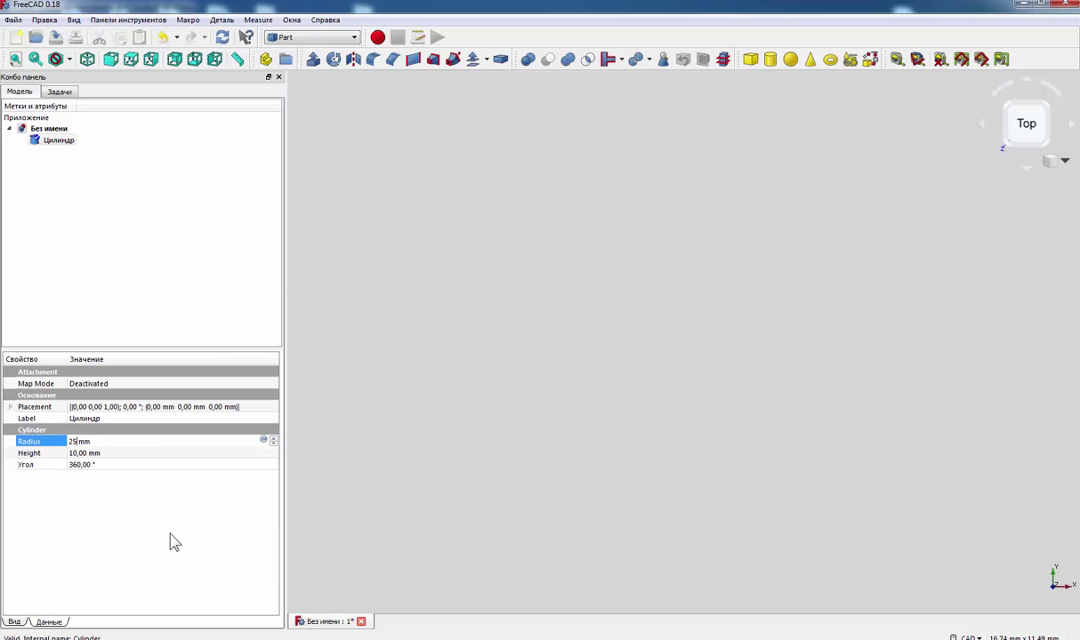
{"action": "key", "text": "Return"}
- Trim the cylinder to a 90° quarter sector, fit it in view, and add a second cylinder
{"action": "left_click", "coordinate": [80, 465]}
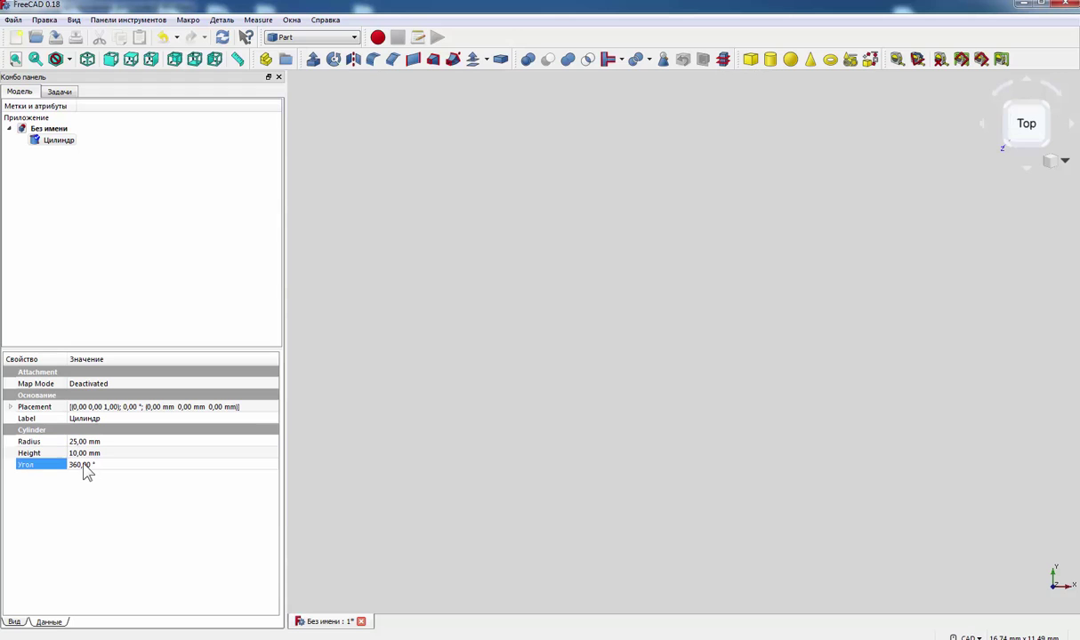
{"action": "type", "text": "9"}
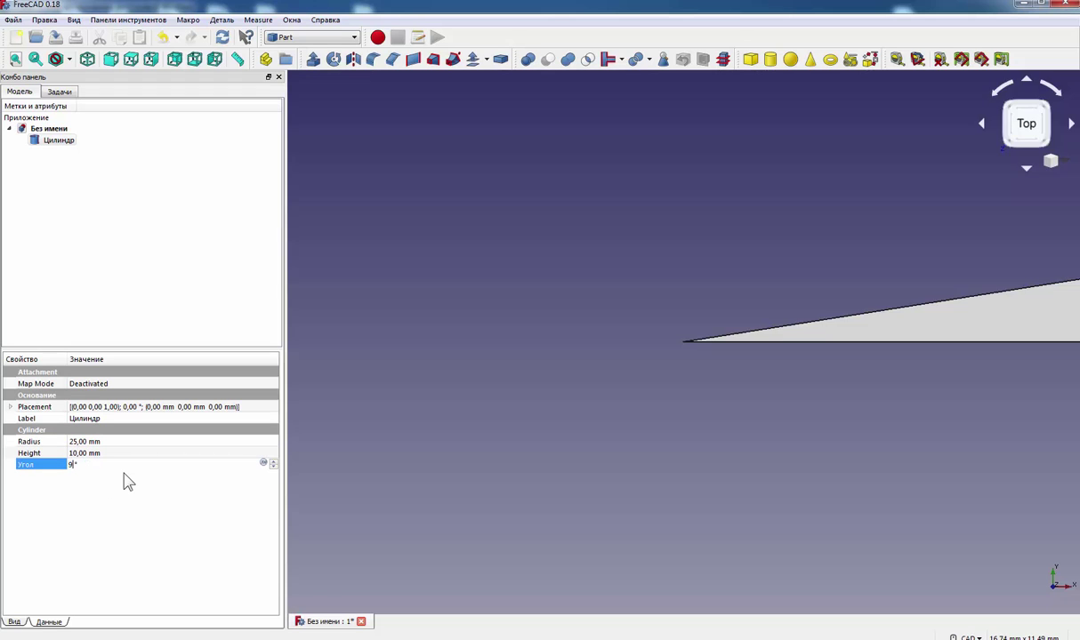
{"action": "type", "text": "0"}
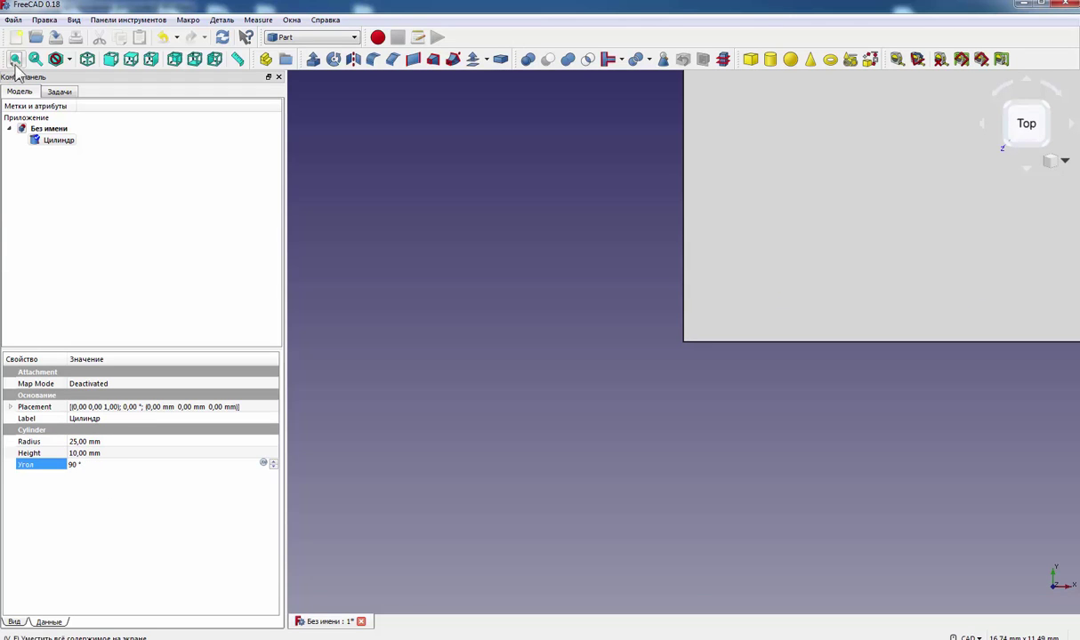
{"action": "left_click", "coordinate": [15, 59]}
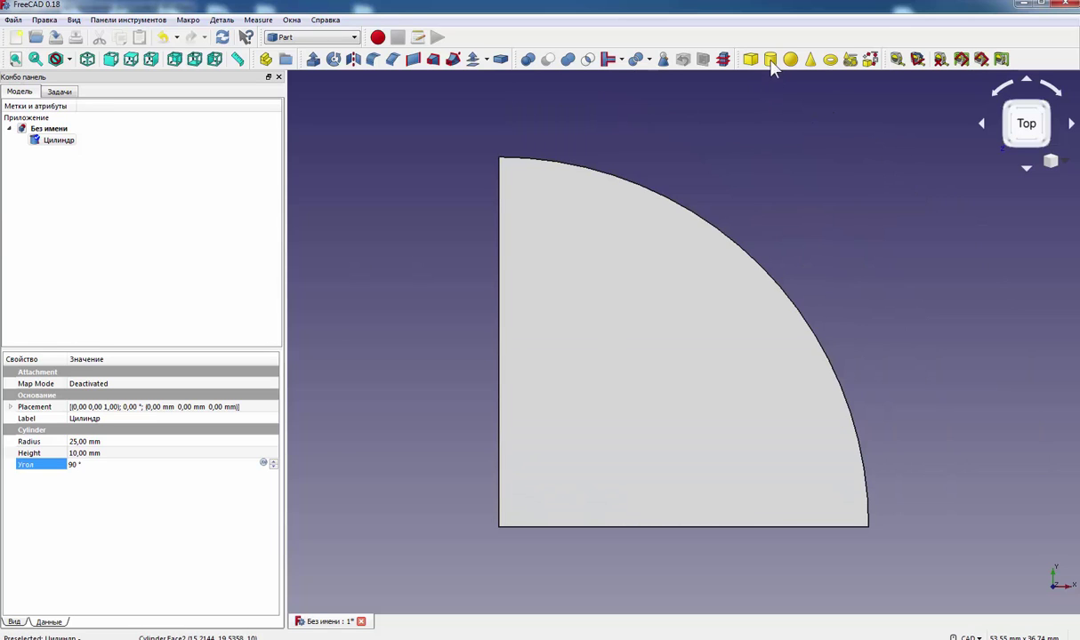
{"action": "left_click", "coordinate": [771, 62]}
- Give Цилиндр001 a 35 mm radius and 90° angle, then select both cylinders
{"action": "left_click", "coordinate": [77, 149]}
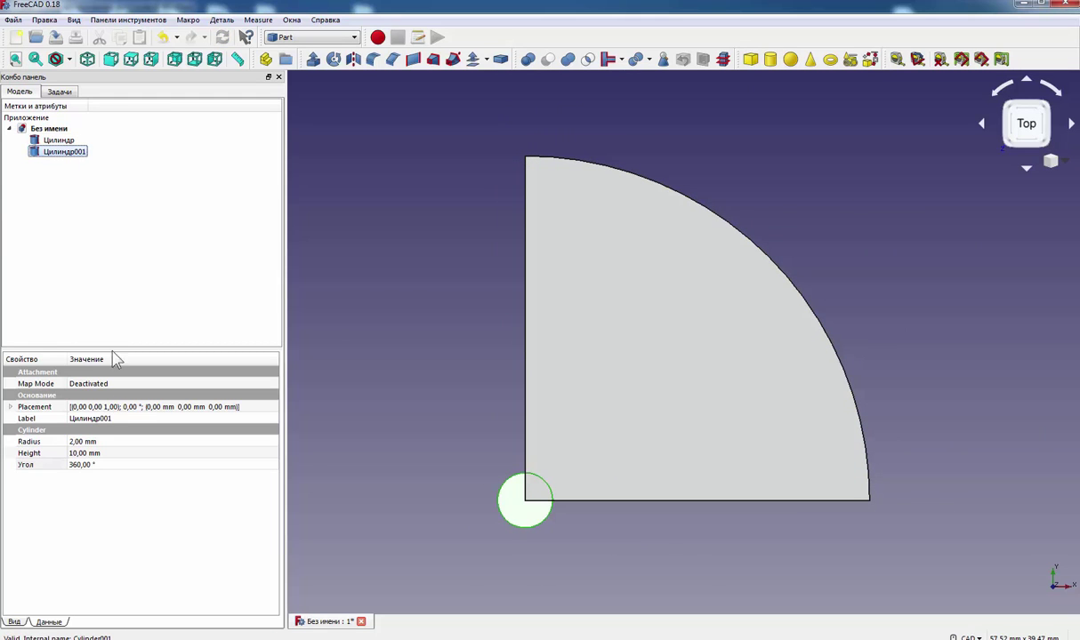
{"action": "left_click", "coordinate": [80, 441]}
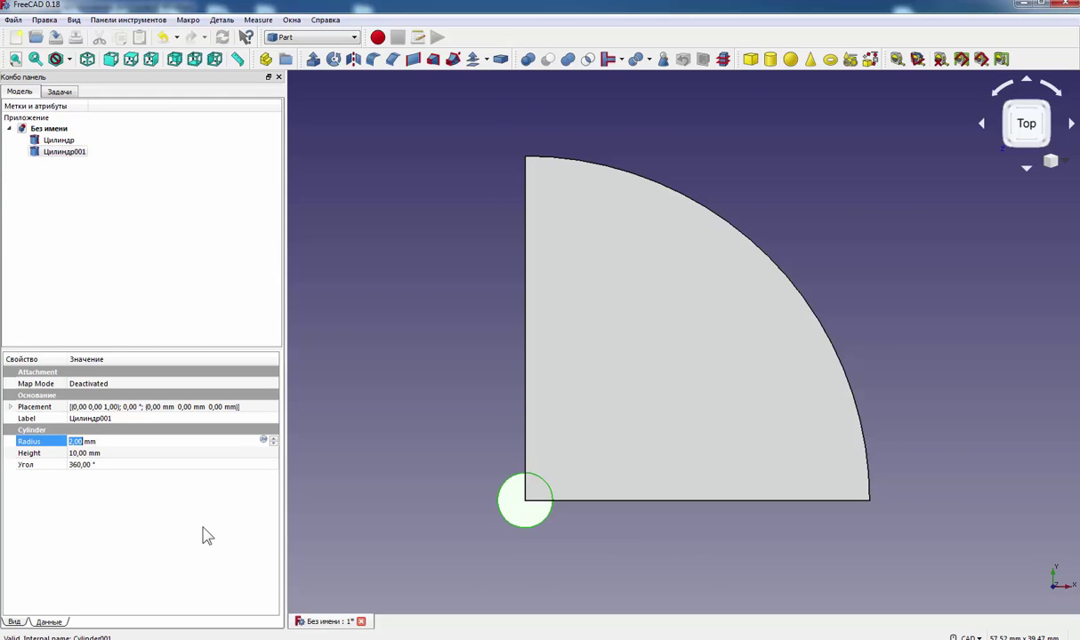
{"action": "type", "text": "35"}
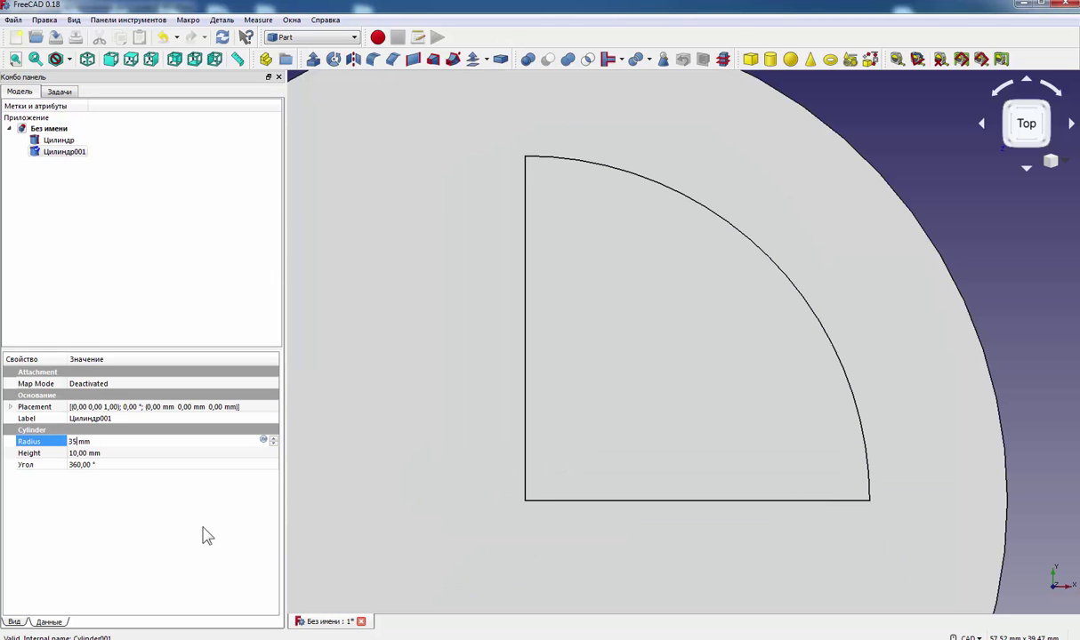
{"action": "left_click", "coordinate": [76, 466]}
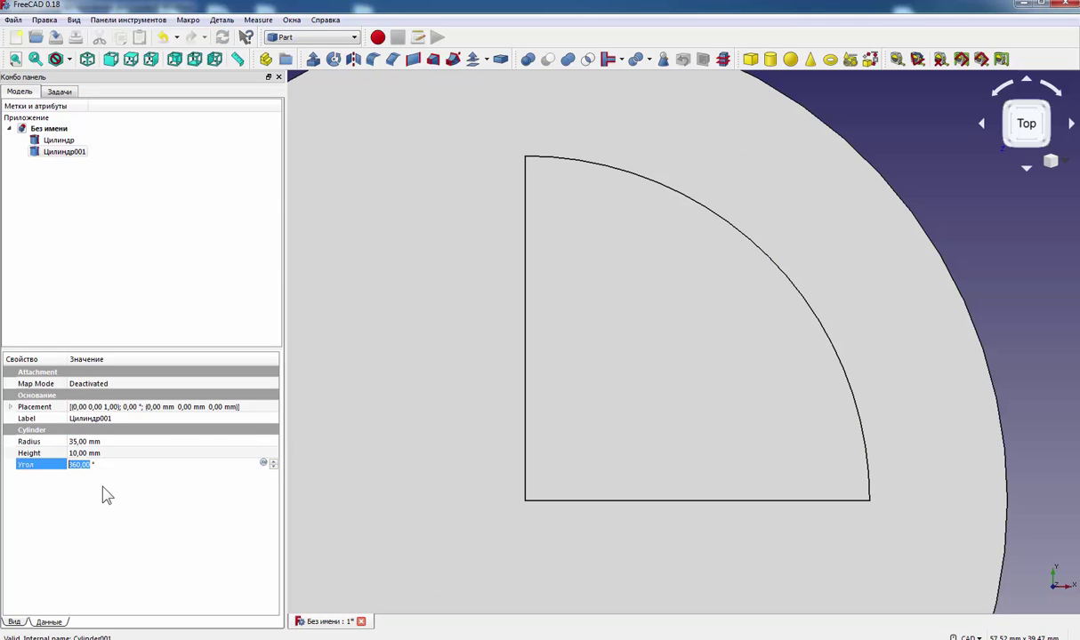
{"action": "type", "text": "90"}
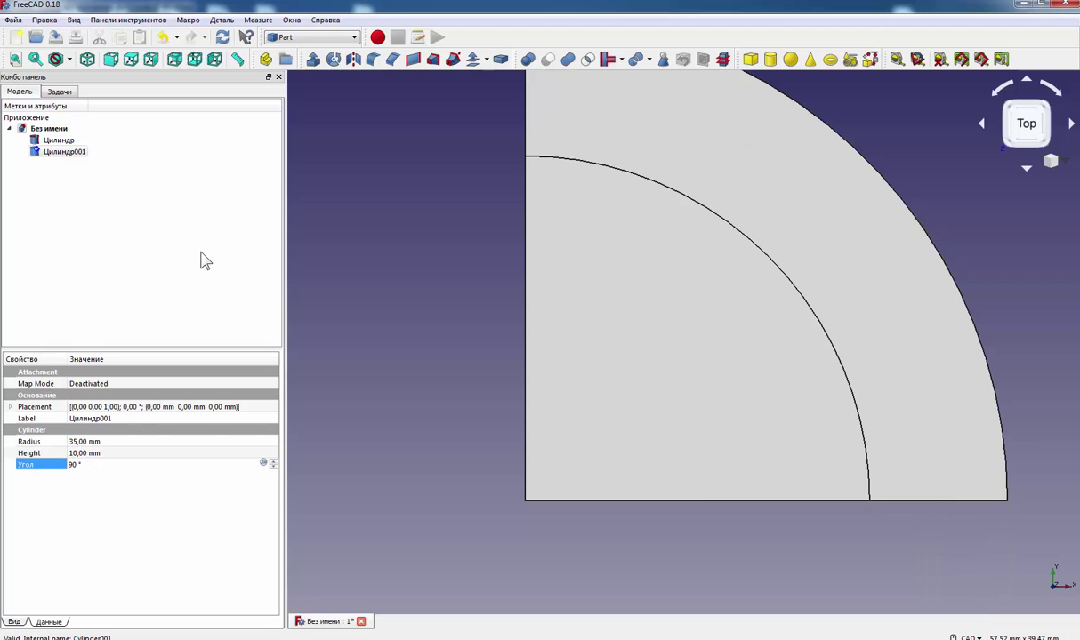
{"action": "left_click", "coordinate": [89, 153]}
{"action": "left_click", "coordinate": [86, 157]}
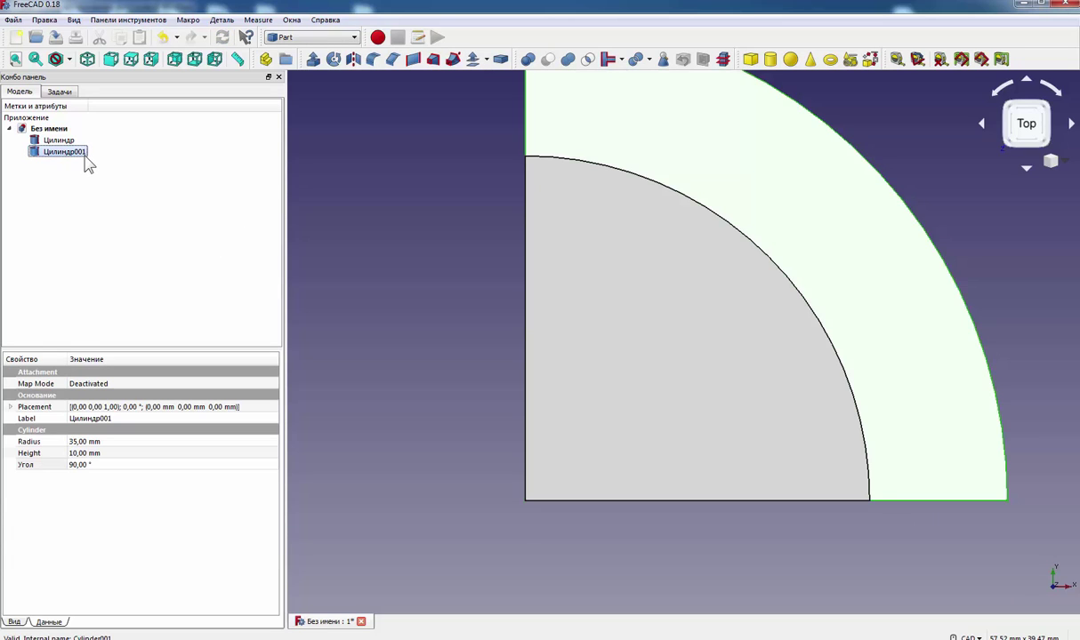
{"action": "left_click", "coordinate": [59, 140], "text": "ctrl"}
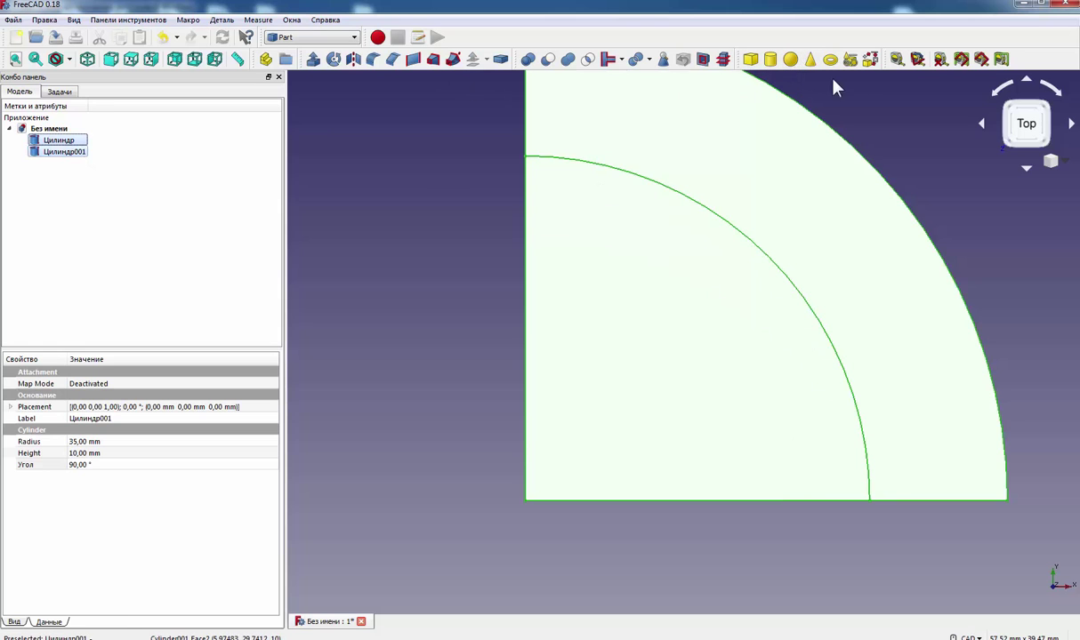
- Cut the 25 mm quarter cylinder from the 35 mm one and hide the resulting Cut
{"action": "left_click", "coordinate": [547, 59]}
{"action": "mouse_move", "coordinate": [609, 378]}
{"action": "middle_mouse_down"}
{"action": "mouse_move", "coordinate": [682, 319]}
{"action": "mouse_move", "coordinate": [651, 354]}
{"action": "mouse_move", "coordinate": [687, 476]}
{"action": "mouse_move", "coordinate": [759, 434]}
{"action": "middle_mouse_up"}
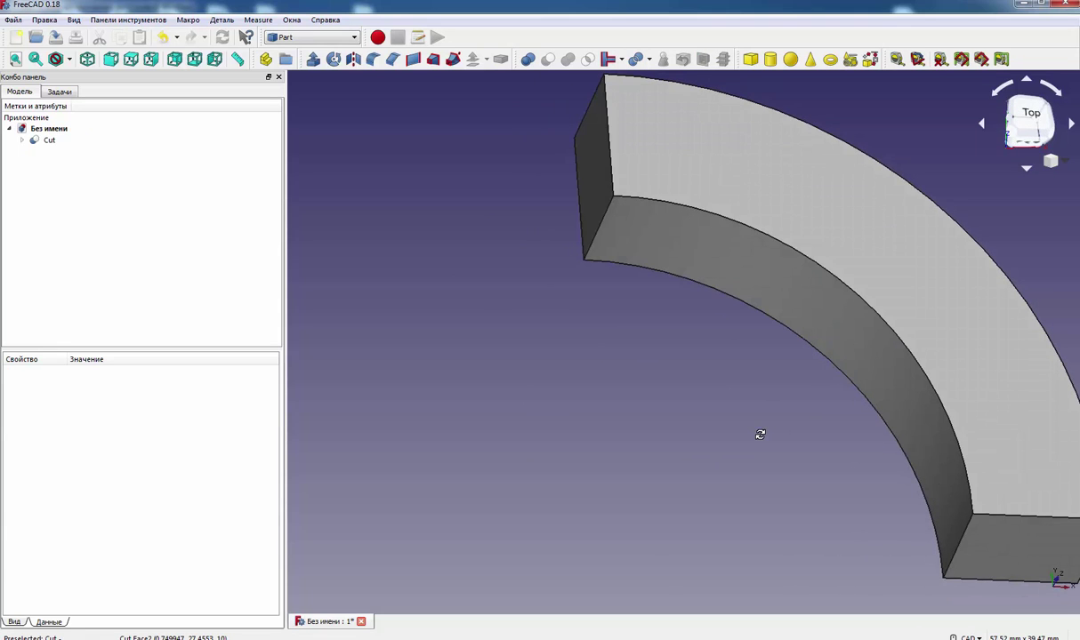
{"action": "scroll", "coordinate": [709, 432], "scroll_direction": "down", "scroll_amount": 2}
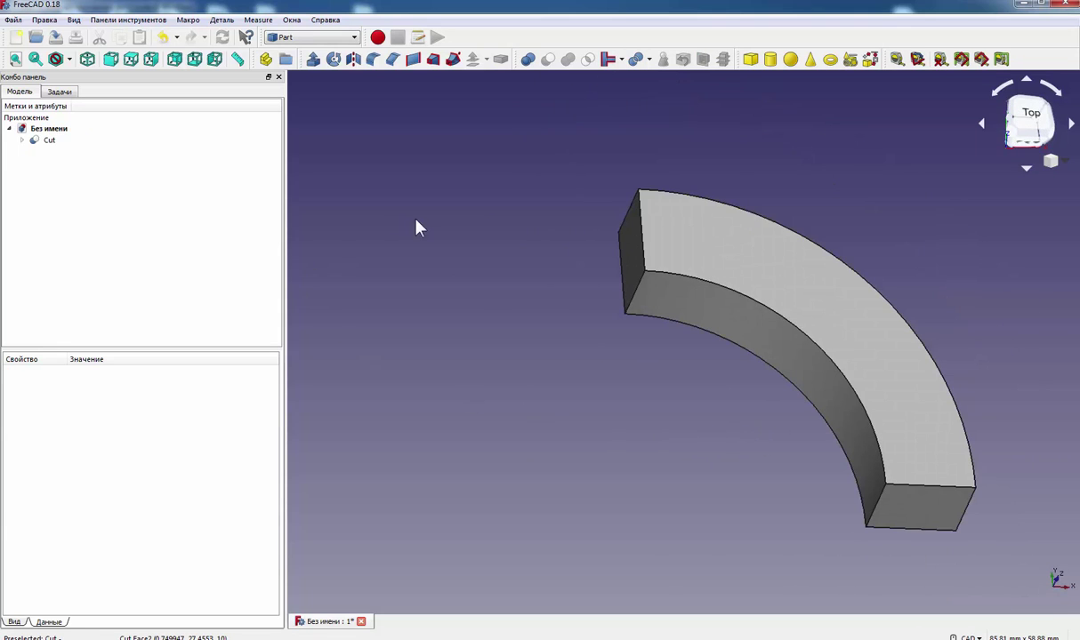
{"action": "left_click", "coordinate": [44, 142]}
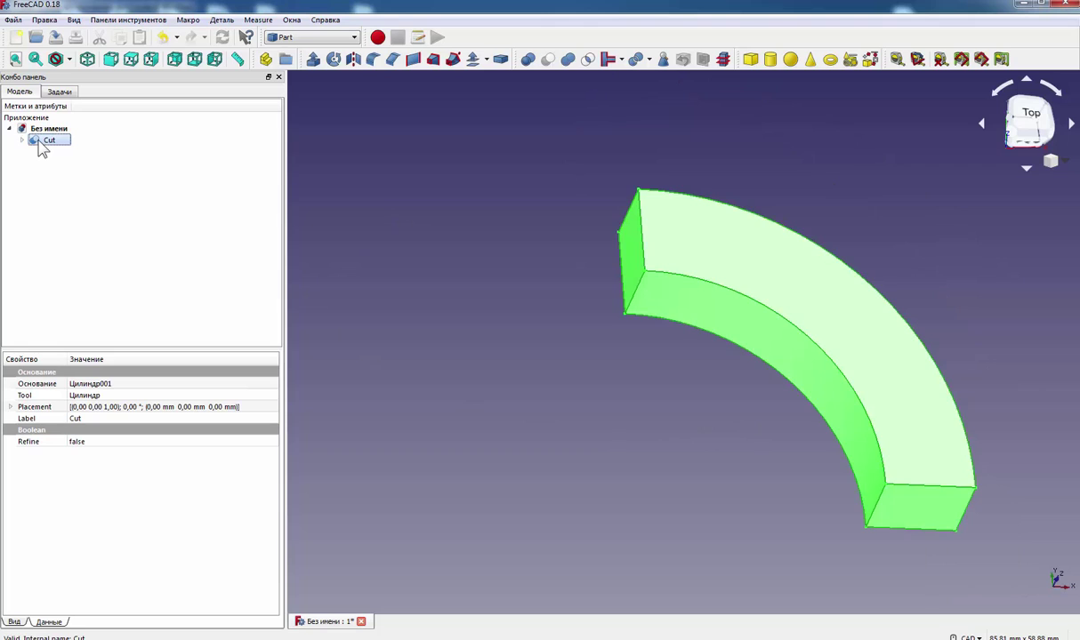
{"action": "key", "text": "space"}
{"action": "left_click", "coordinate": [106, 160]}
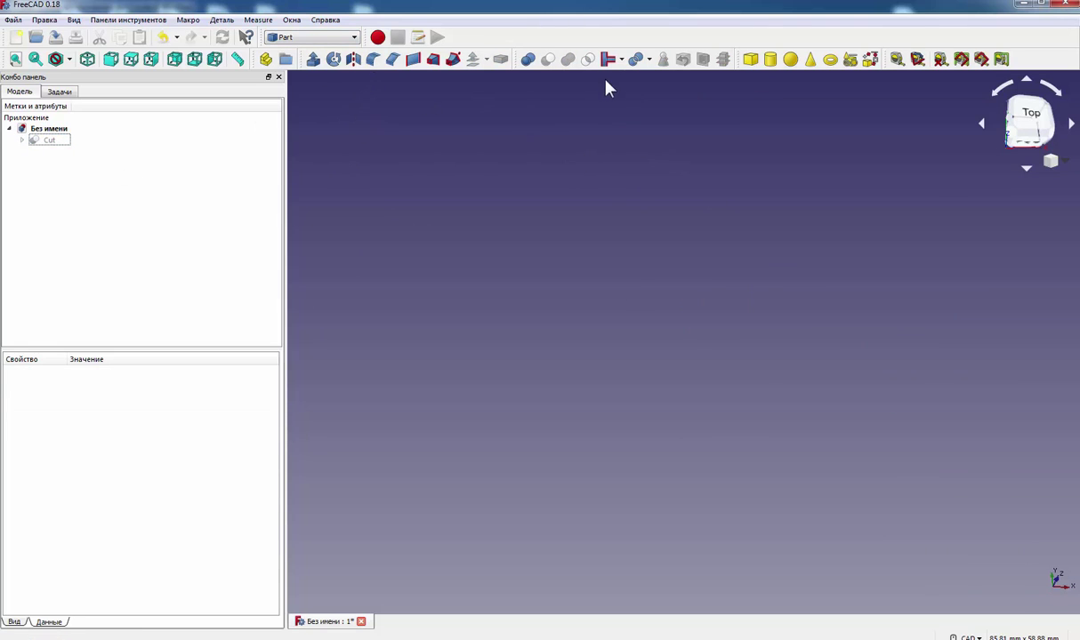
- Create a Спираль helix primitive with 40 mm pitch, 10 mm height and 25 mm radius
{"action": "left_click", "coordinate": [849, 59]}
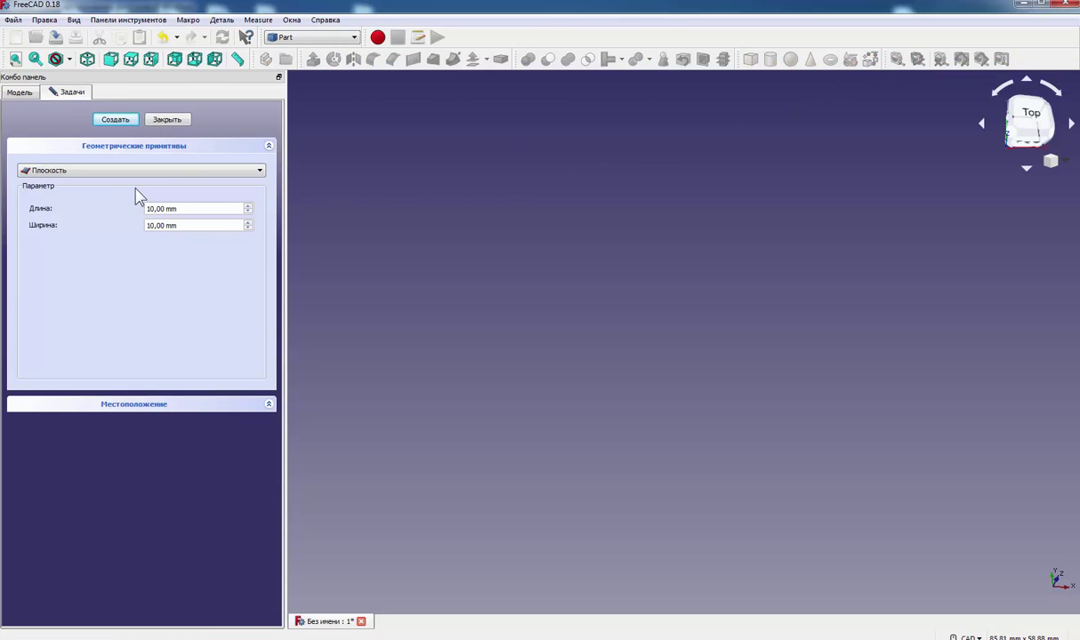
{"action": "left_click", "coordinate": [261, 174]}
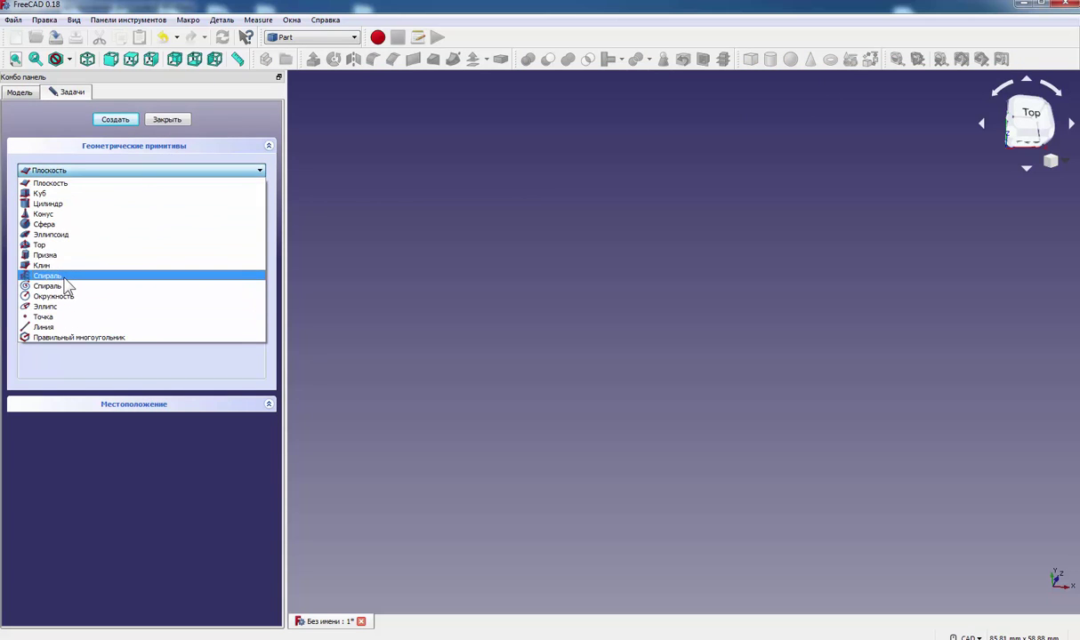
{"action": "left_click", "coordinate": [65, 277]}
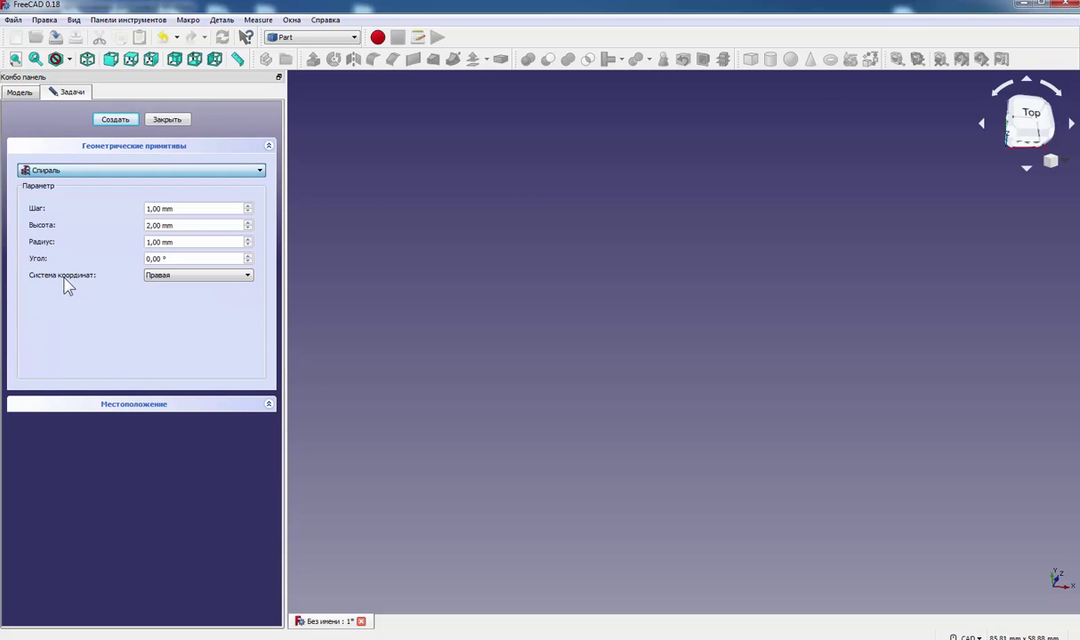
{"action": "triple_click", "coordinate": [160, 208]}
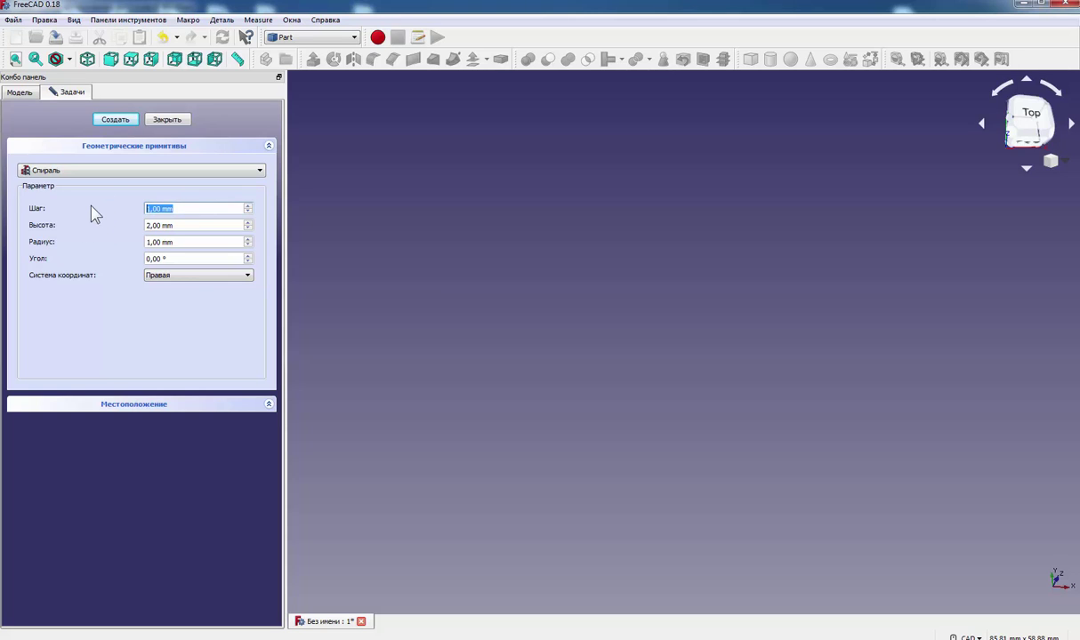
{"action": "type", "text": "4"}
{"action": "type", "text": "0"}
{"action": "key", "text": "Tab"}
{"action": "type", "text": "1m"}
{"action": "double_click", "coordinate": [156, 224]}
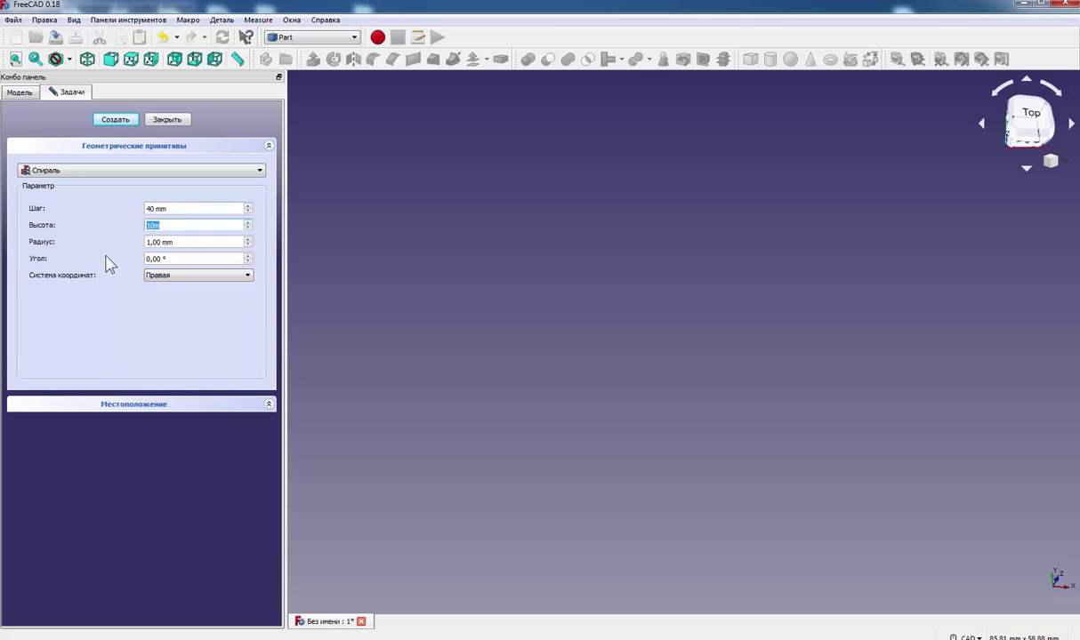
{"action": "type", "text": "1"}
{"action": "left_click_drag", "start_coordinate": [180, 241], "coordinate": [118, 247]}
{"action": "type", "text": "25"}
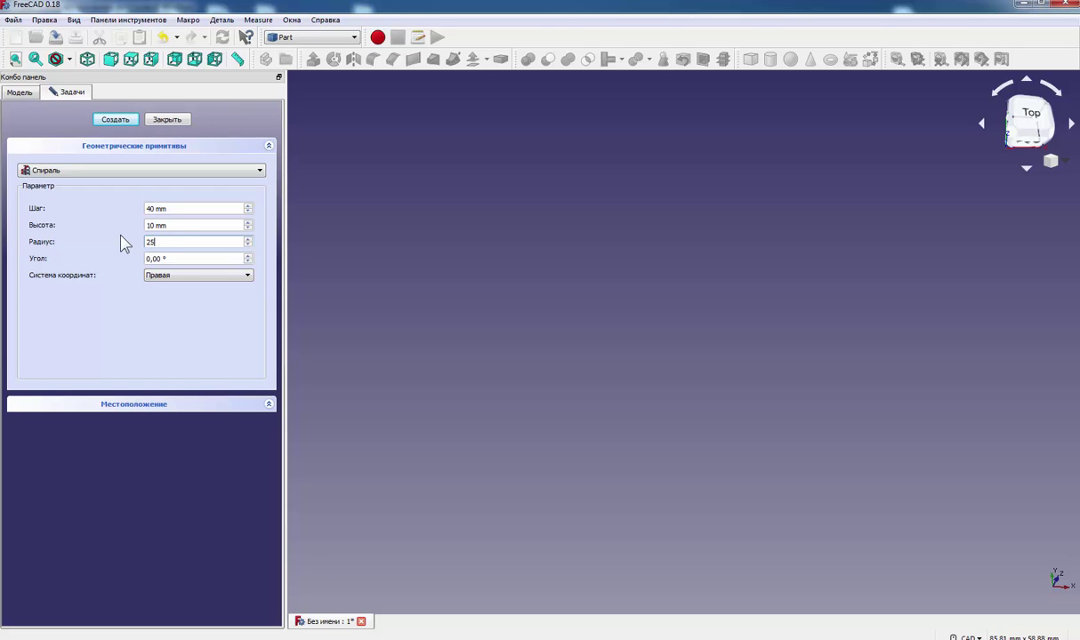
{"action": "left_click", "coordinate": [125, 123]}
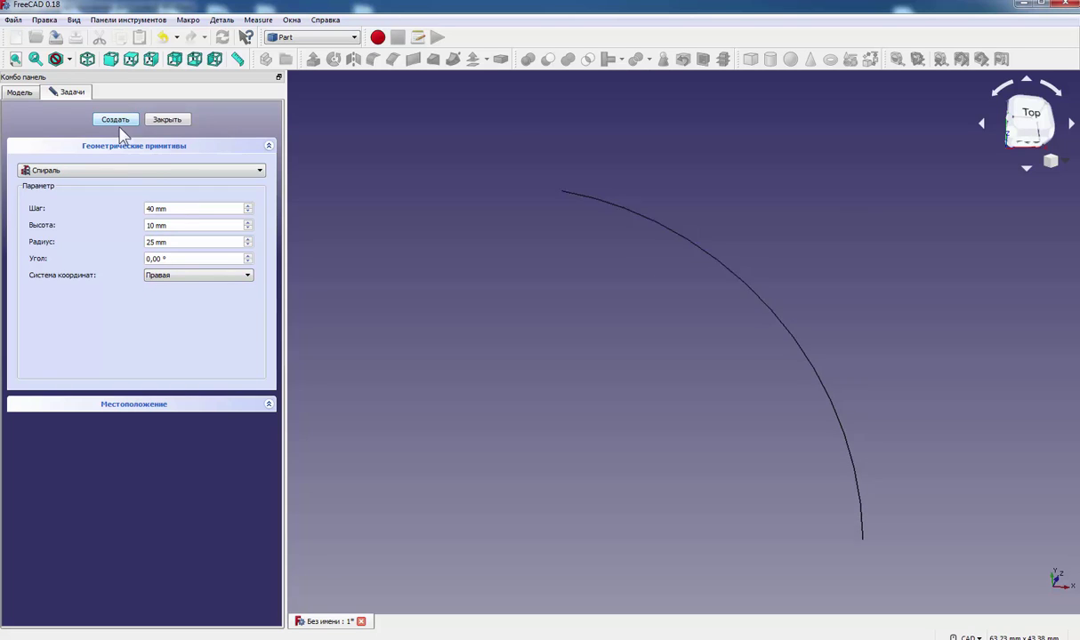
{"action": "left_click", "coordinate": [169, 123]}
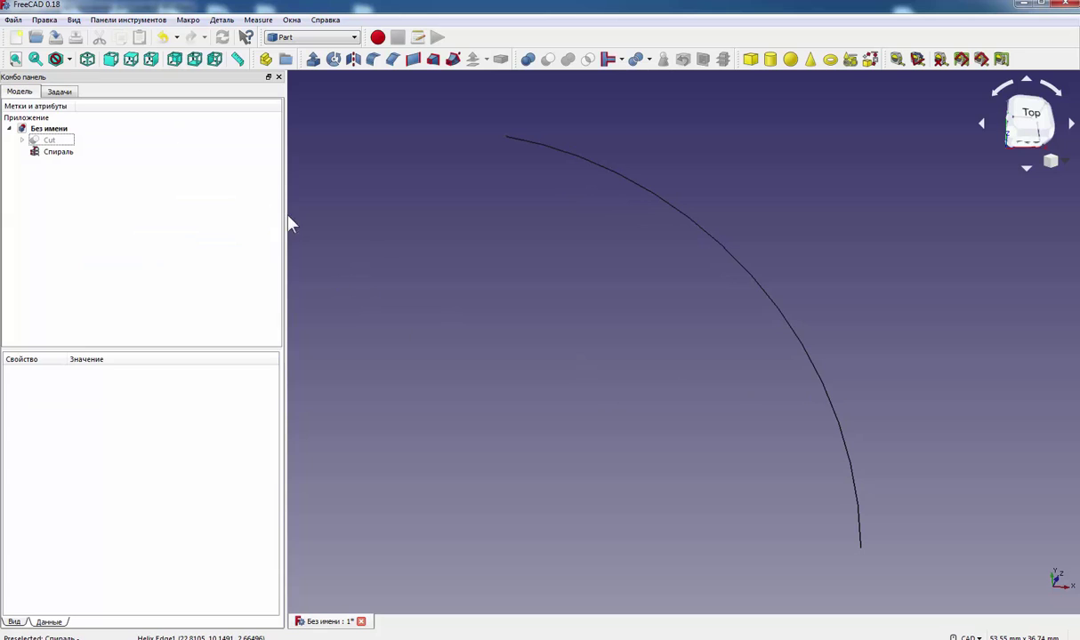
- Hide the helix, switch to the Part Design workbench, and create a new Body
{"action": "left_click", "coordinate": [64, 157]}
{"action": "key", "text": "space"}
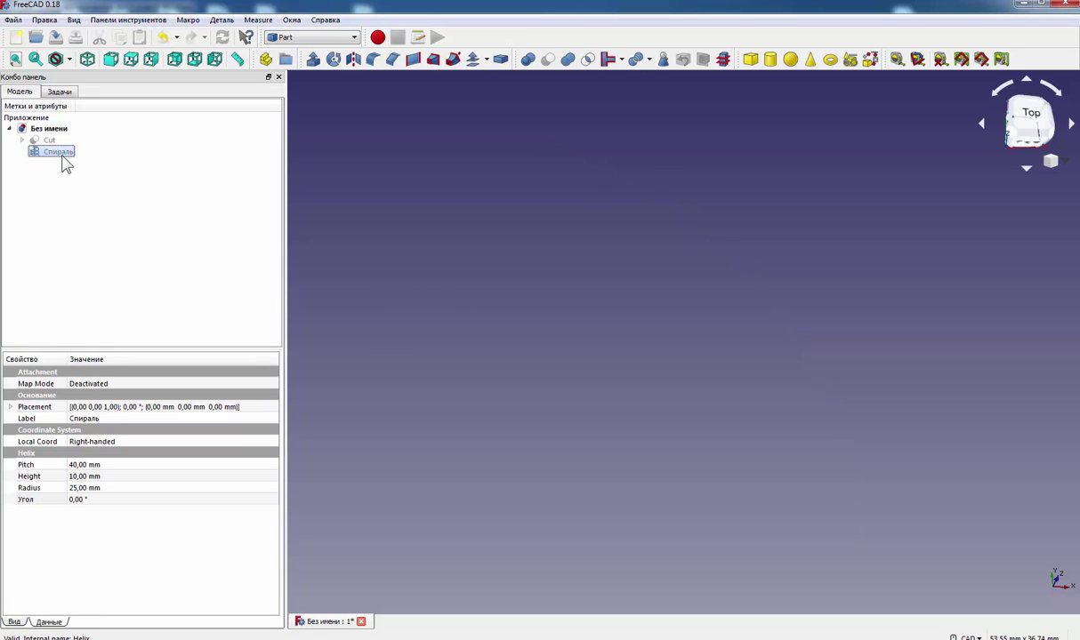
{"action": "left_click", "coordinate": [316, 37]}
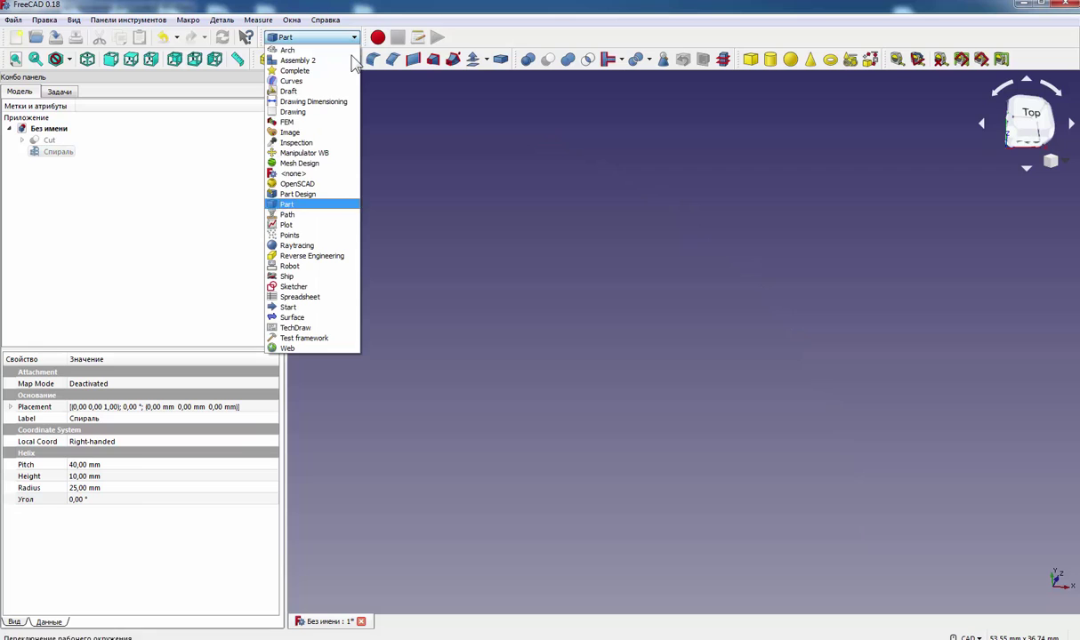
{"action": "left_click", "coordinate": [308, 204]}
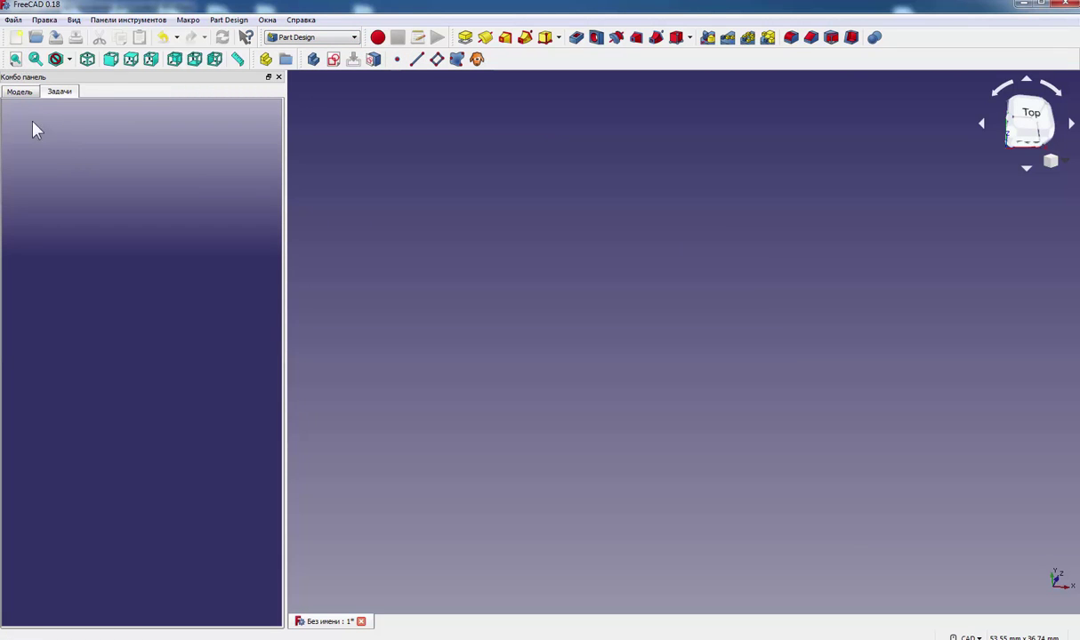
{"action": "left_click", "coordinate": [102, 170]}
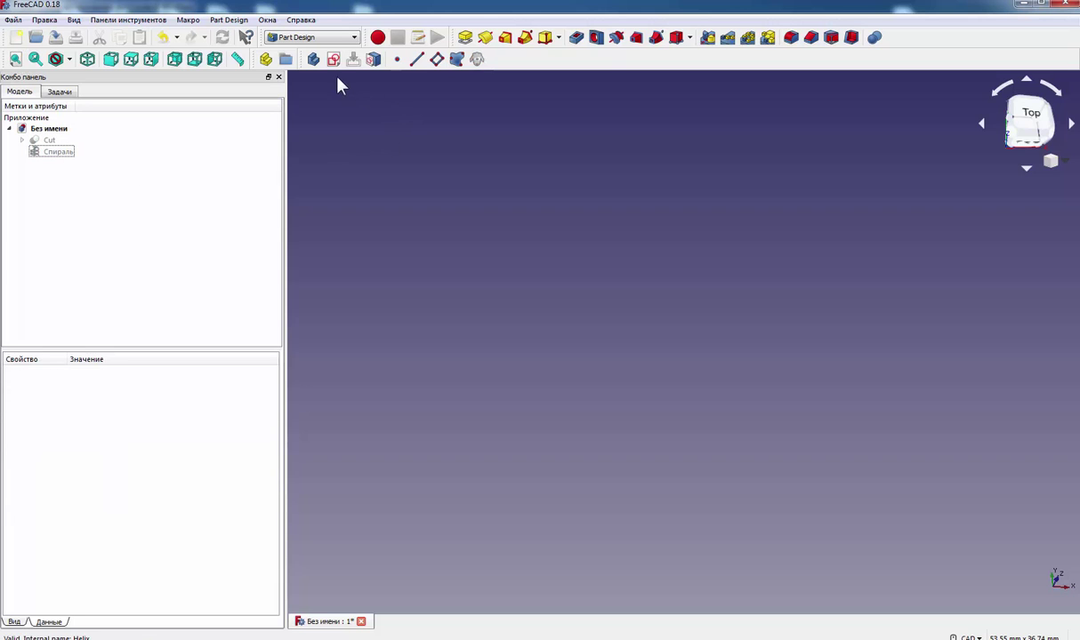
{"action": "left_click", "coordinate": [313, 60]}
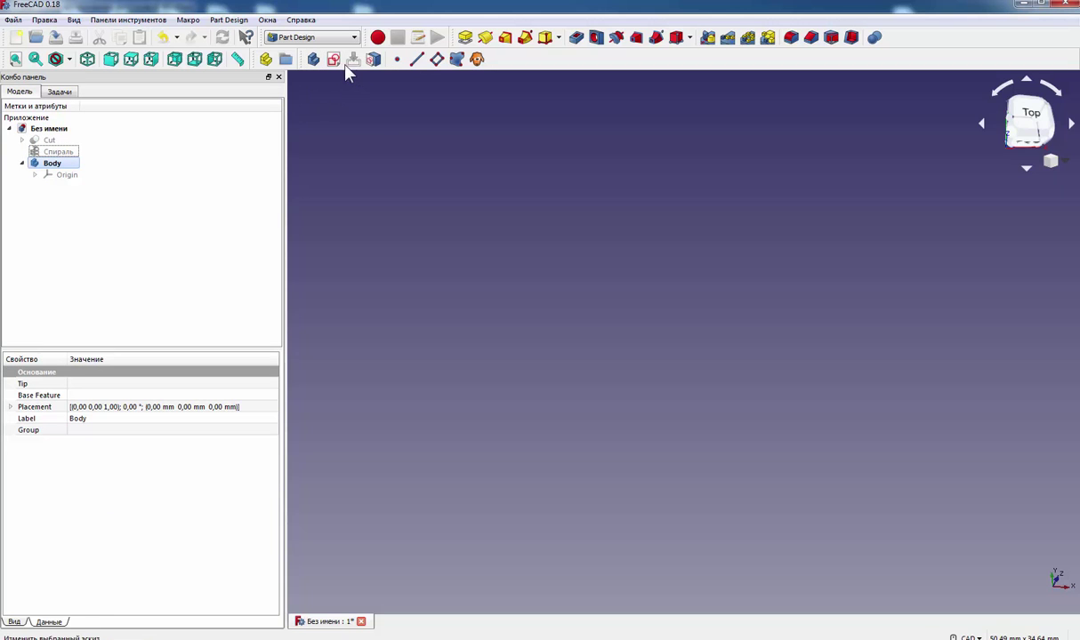
- Start a new sketch in the Body on the XZ plane
{"action": "left_click", "coordinate": [334, 59]}
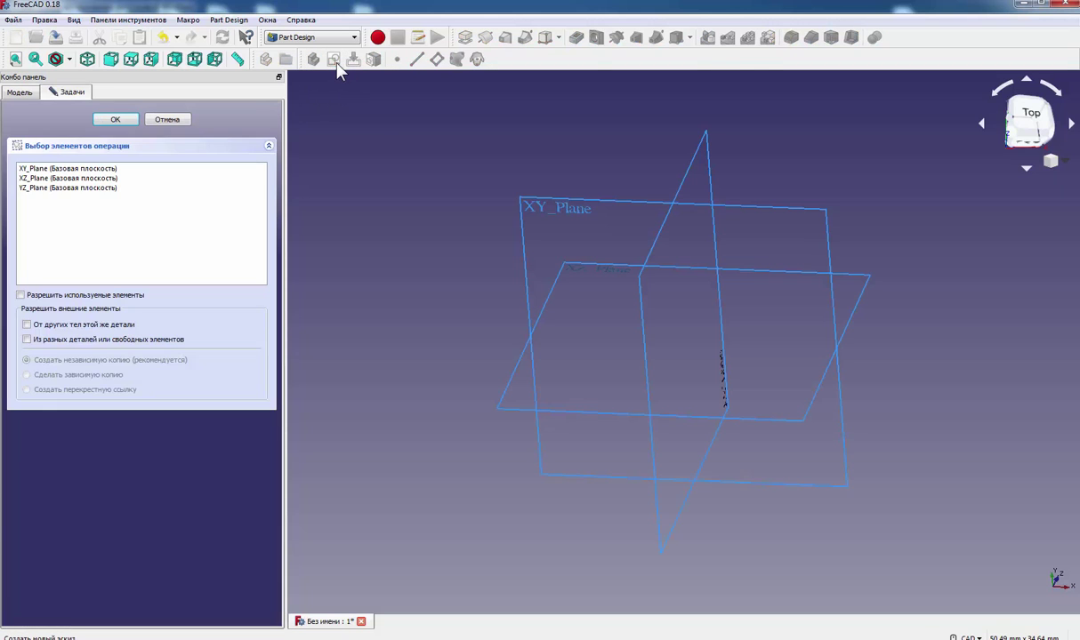
{"action": "left_click", "coordinate": [58, 178]}
{"action": "left_click", "coordinate": [115, 119]}
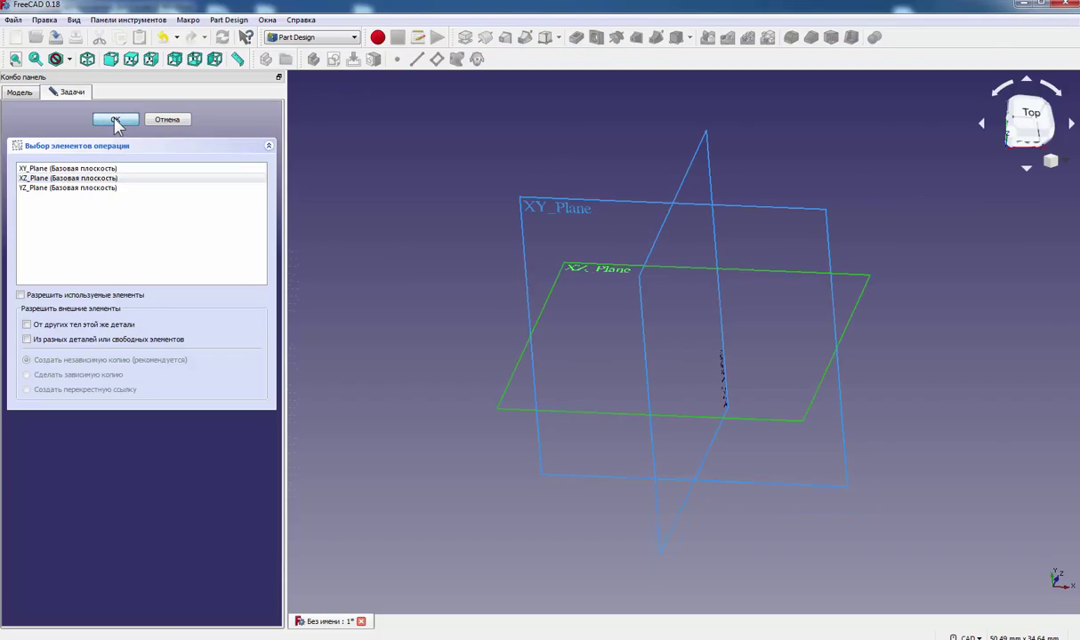
{"action": "scroll", "coordinate": [435, 487], "scroll_direction": "up", "scroll_amount": 4}
{"action": "scroll", "coordinate": [578, 414], "scroll_direction": "down", "scroll_amount": 2}
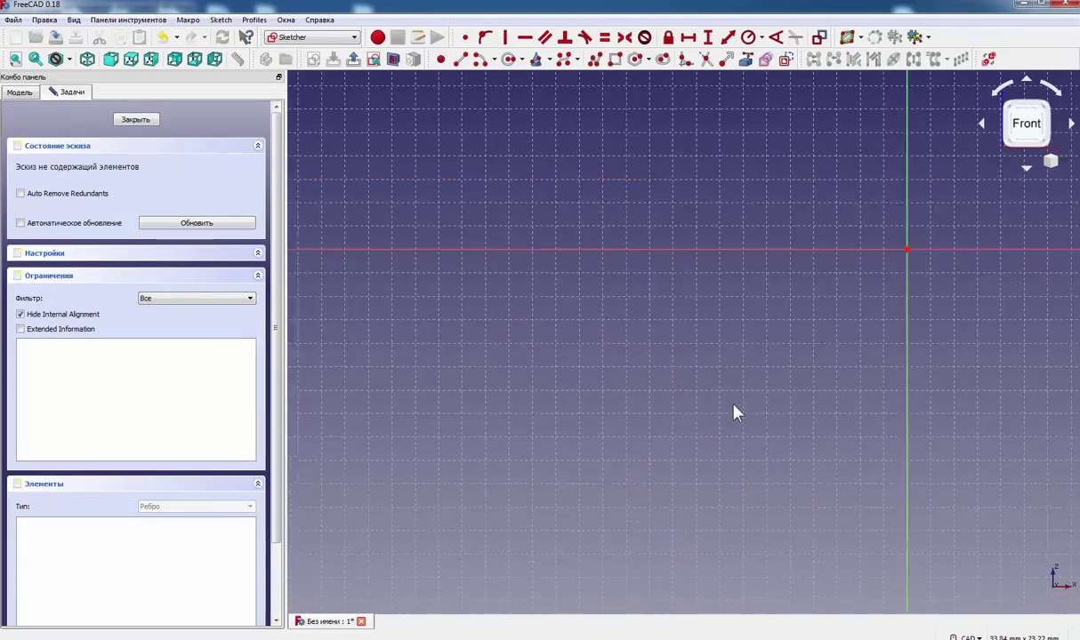
{"action": "scroll", "coordinate": [801, 384], "scroll_direction": "down", "scroll_amount": 5}
{"action": "middle_click_drag", "start_coordinate": [996, 395], "coordinate": [663, 416]}
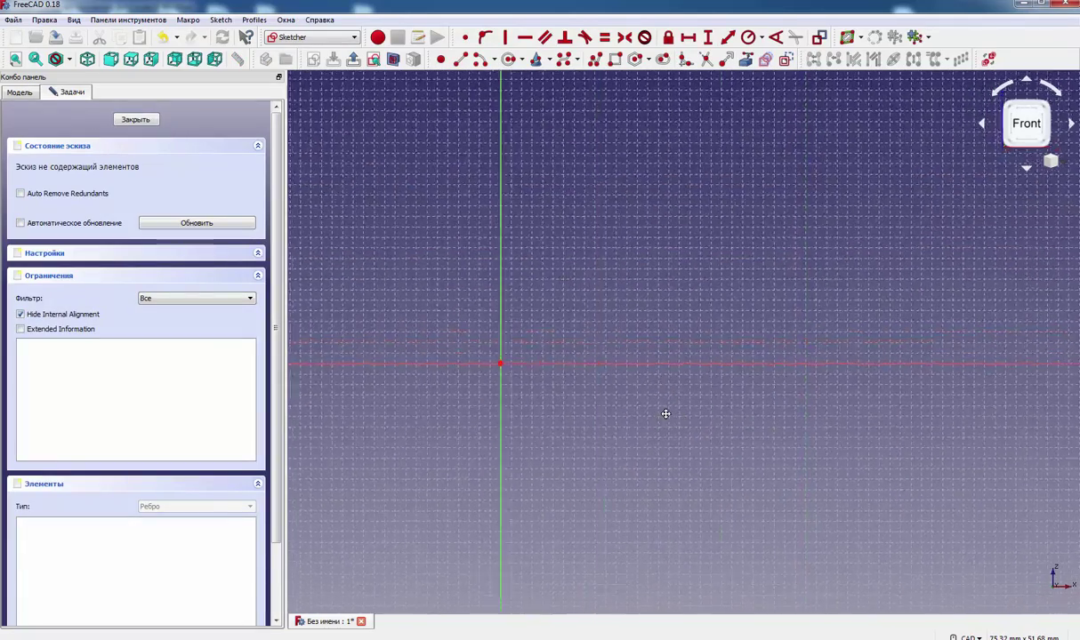
- Make the Спираль helix visible and frame its lower end in the sketch
{"action": "left_click", "coordinate": [20, 92]}
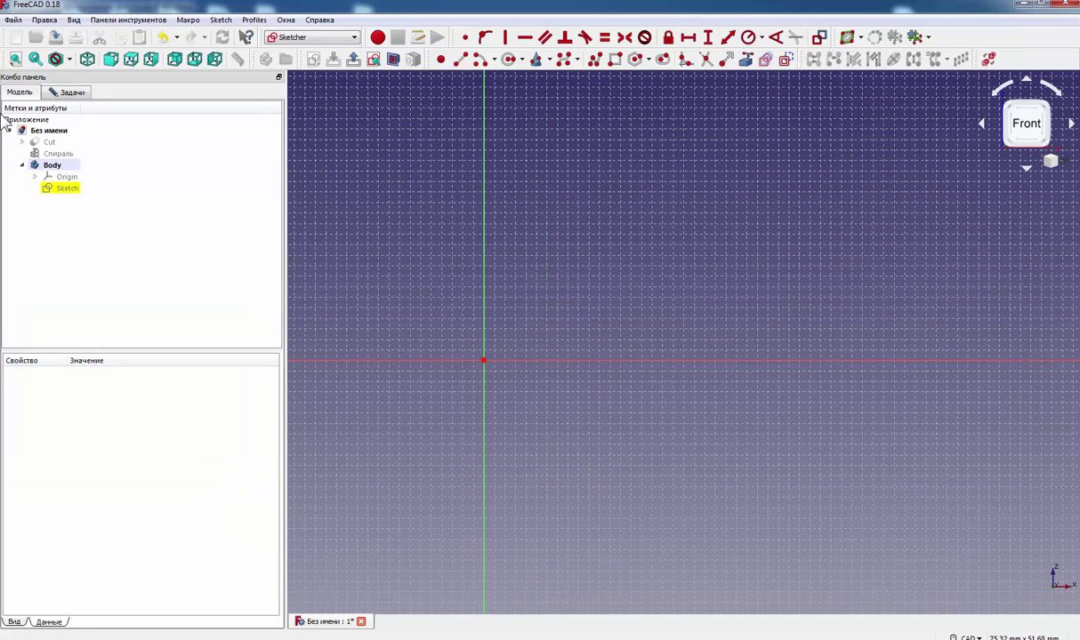
{"action": "left_click", "coordinate": [68, 156]}
{"action": "key", "text": "space"}
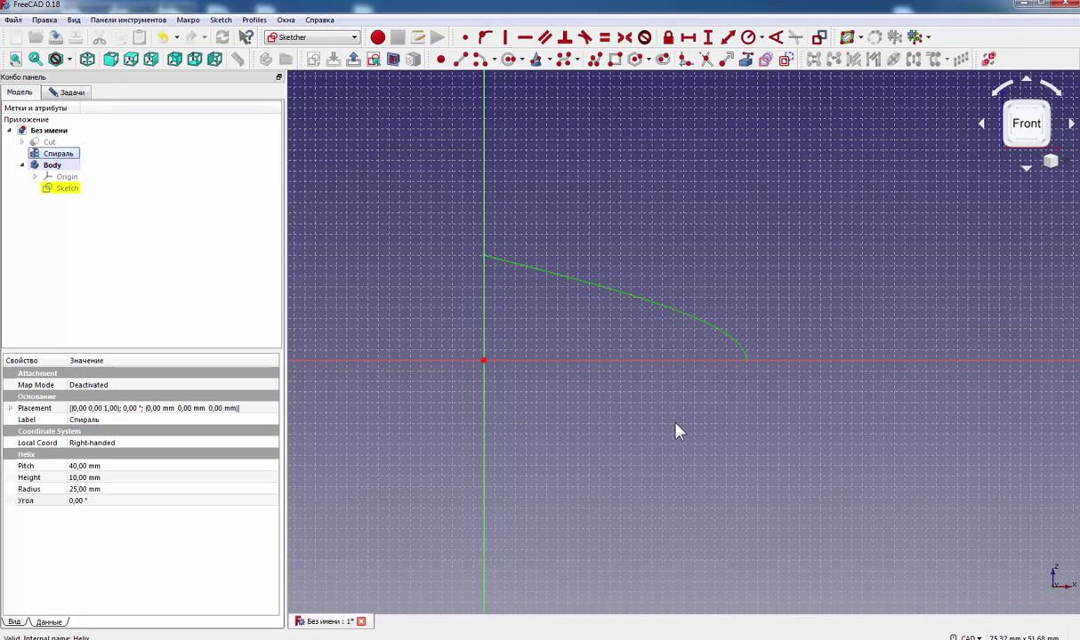
{"action": "scroll", "coordinate": [639, 404], "scroll_direction": "up", "scroll_amount": 3}
{"action": "middle_click_drag", "start_coordinate": [801, 404], "coordinate": [723, 499]}
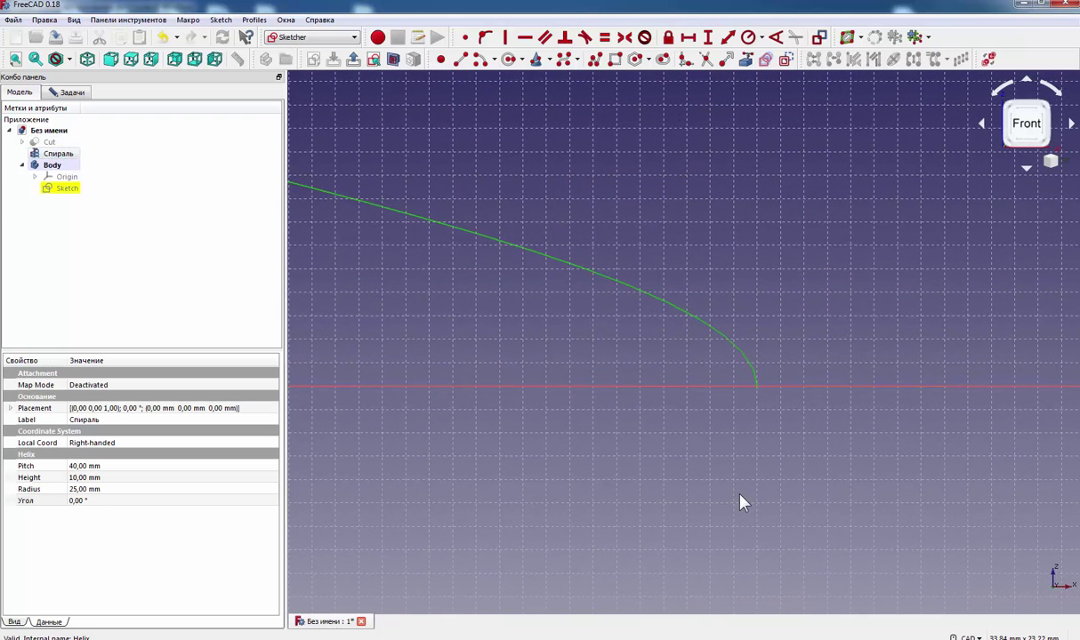
{"action": "left_click", "coordinate": [733, 493]}
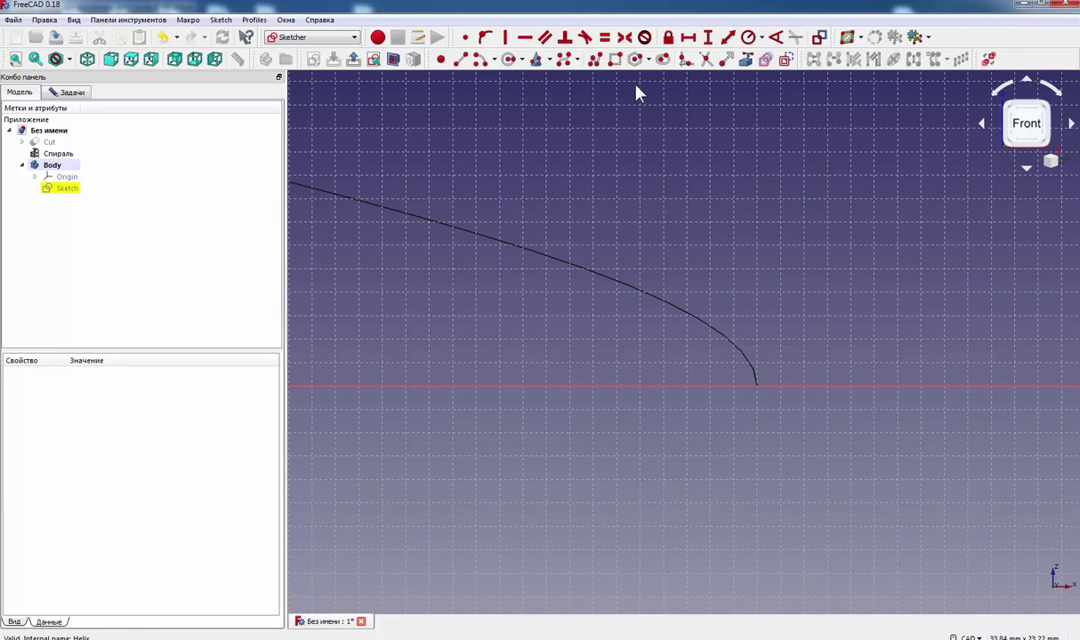
- Draw a rectangle just above the helix's lower end
{"action": "left_click", "coordinate": [615, 60]}
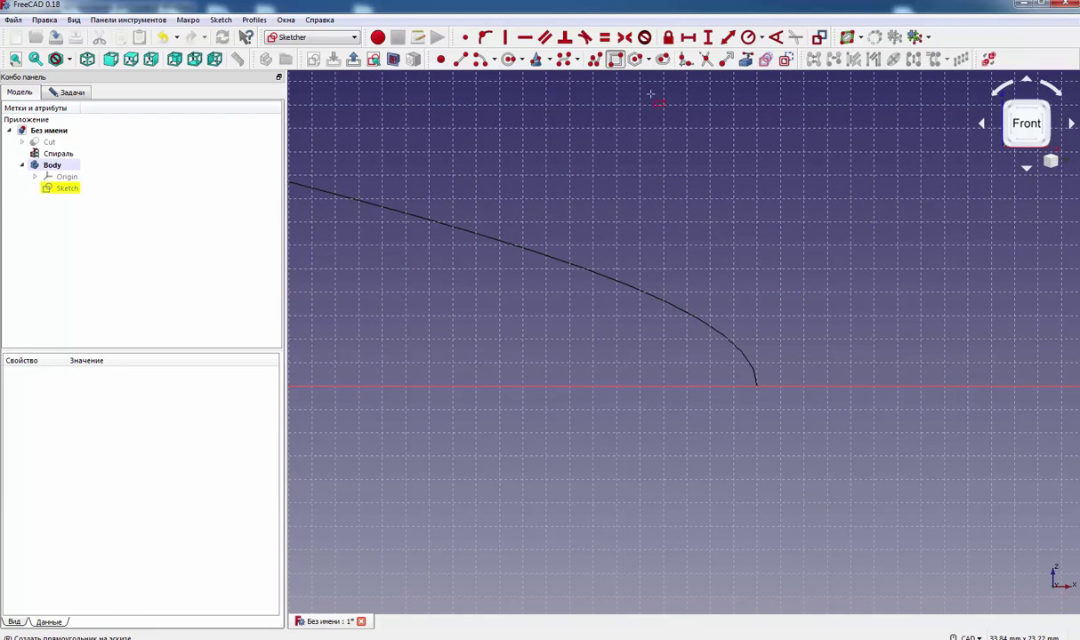
{"action": "left_click", "coordinate": [704, 187]}
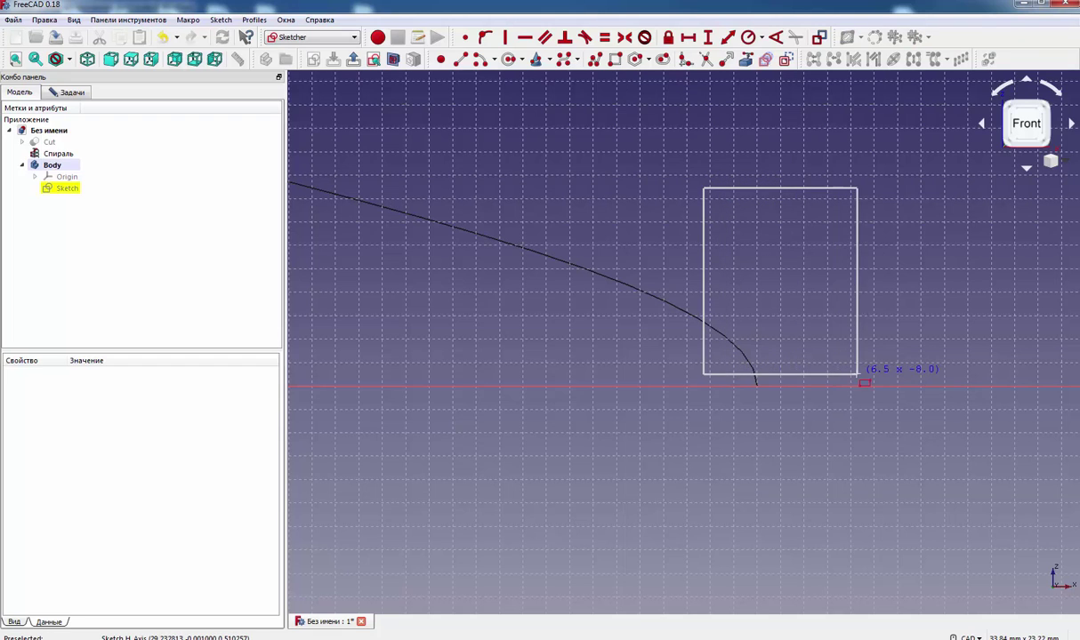
{"action": "left_click", "coordinate": [892, 378]}
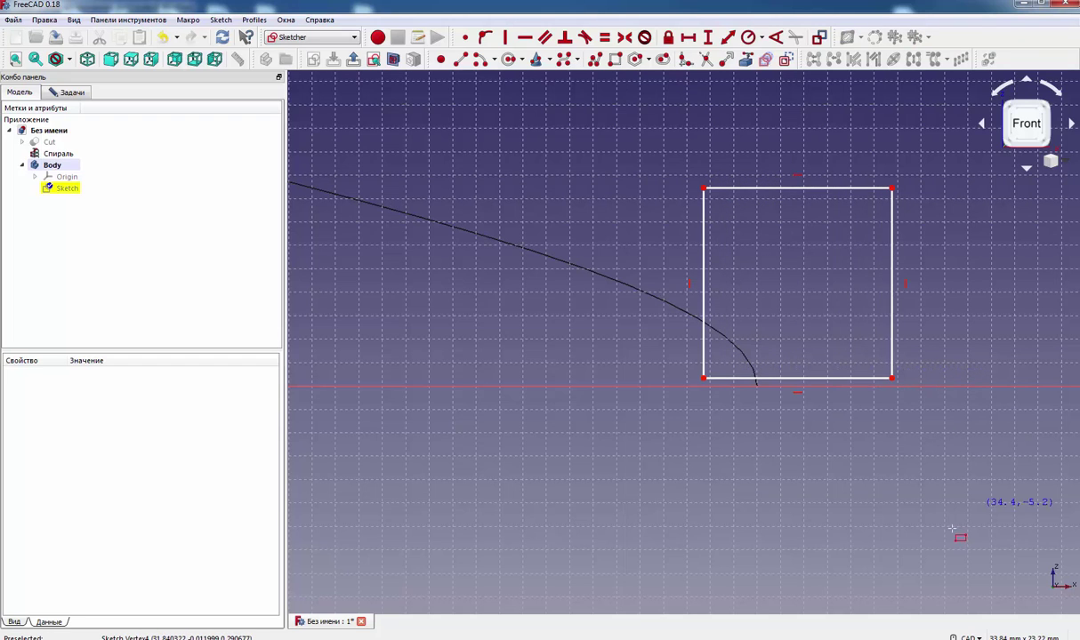
{"action": "key", "text": "Escape"}
{"action": "left_click", "coordinate": [892, 262]}
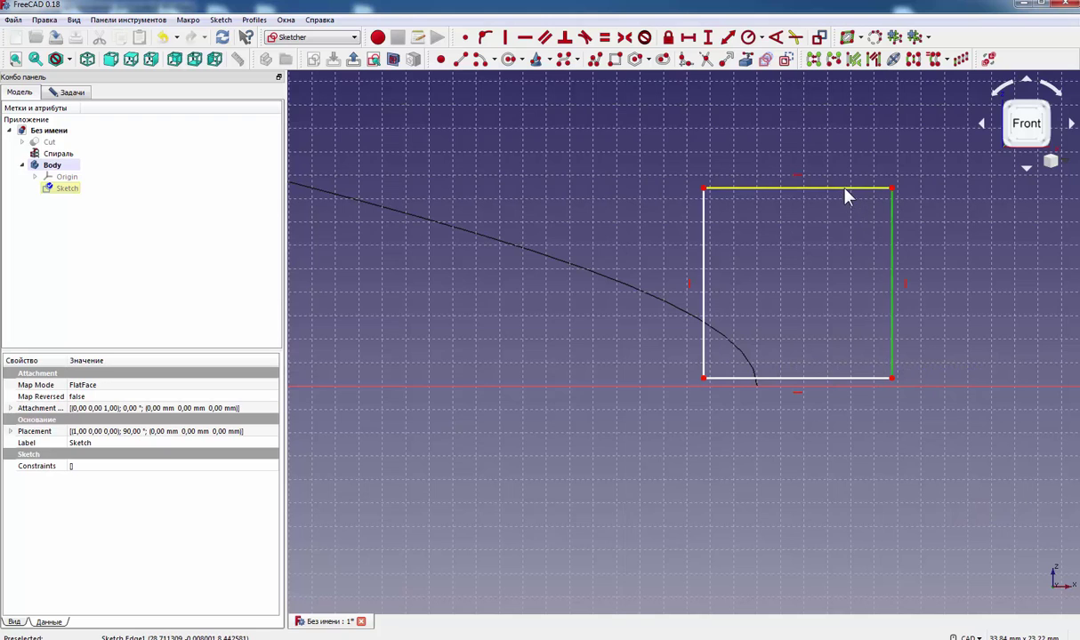
- Make all four rectangle edges equal with the Equal constraint
{"action": "left_click", "coordinate": [845, 189]}
{"action": "left_click", "coordinate": [705, 251]}
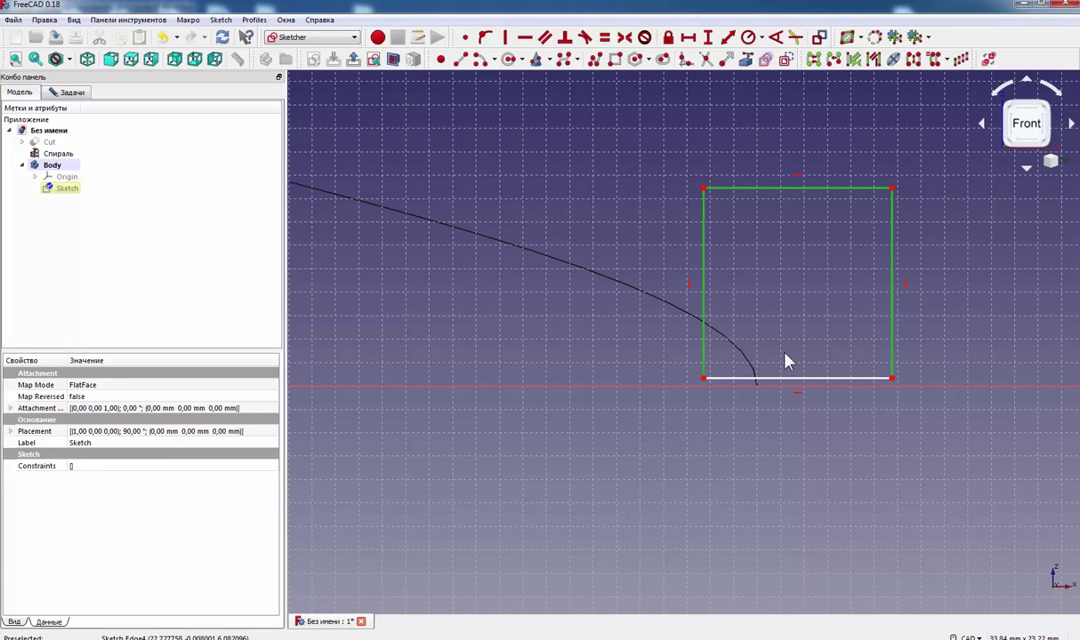
{"action": "left_click", "coordinate": [789, 381]}
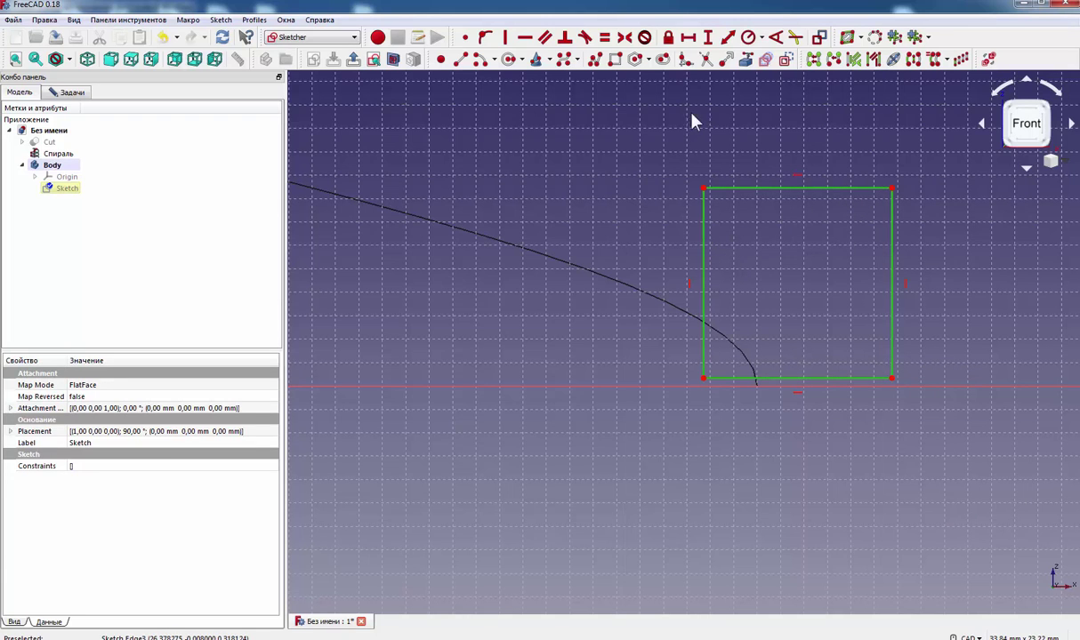
{"action": "left_click", "coordinate": [604, 38]}
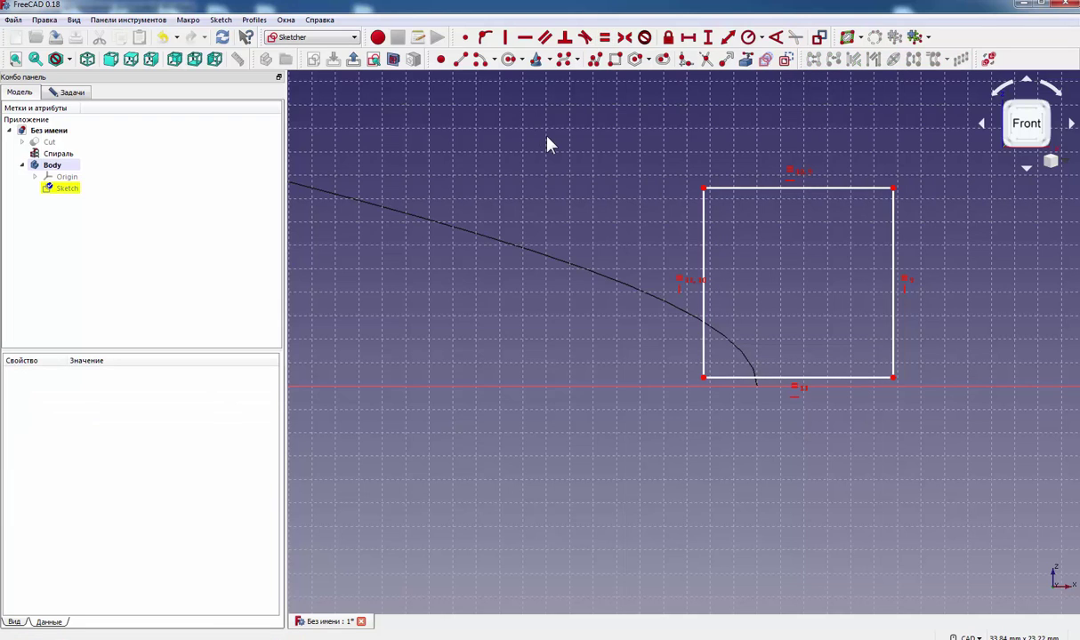
{"action": "left_click", "coordinate": [71, 92]}
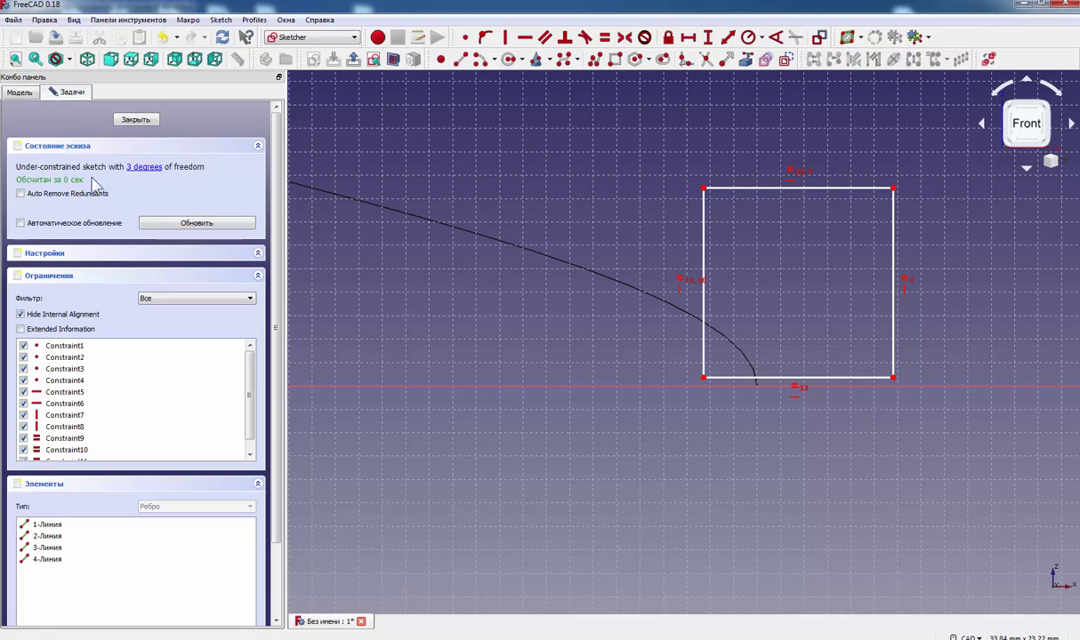
- Constrain the rectangle's top edge width to 11 mm, then select the bottom-right corner and horizontal axis
{"action": "left_click", "coordinate": [843, 189]}
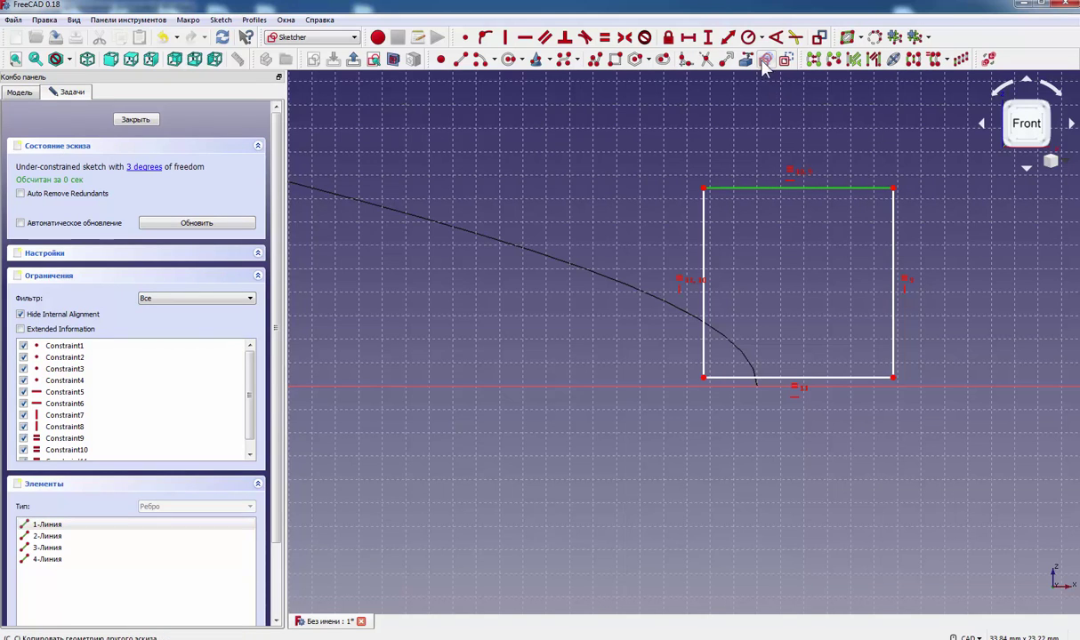
{"action": "left_click", "coordinate": [690, 40]}
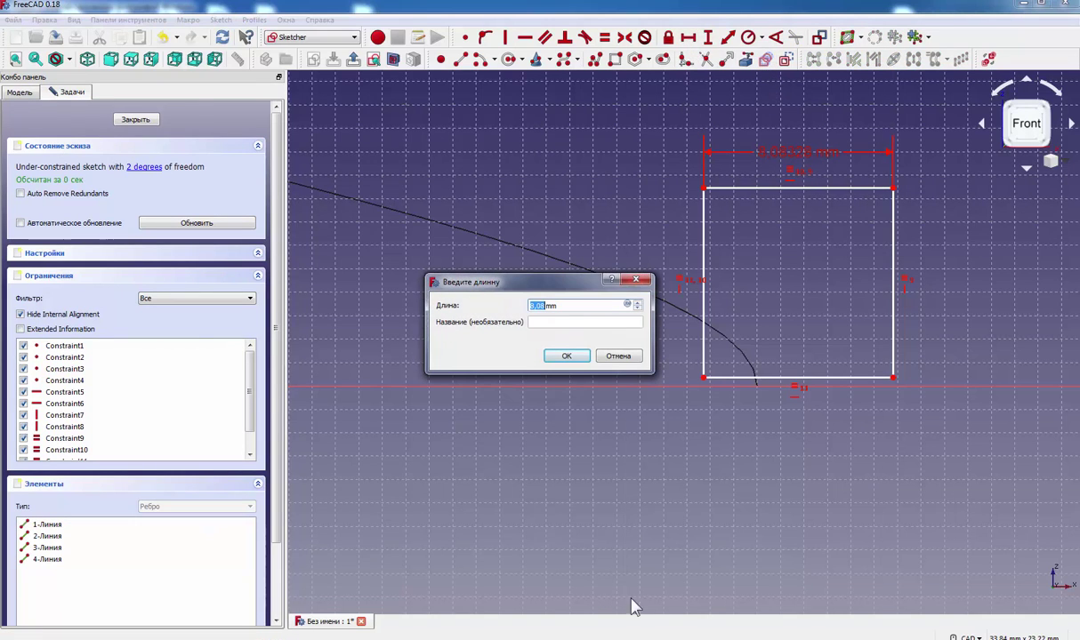
{"action": "type", "text": "11"}
{"action": "left_click", "coordinate": [565, 356]}
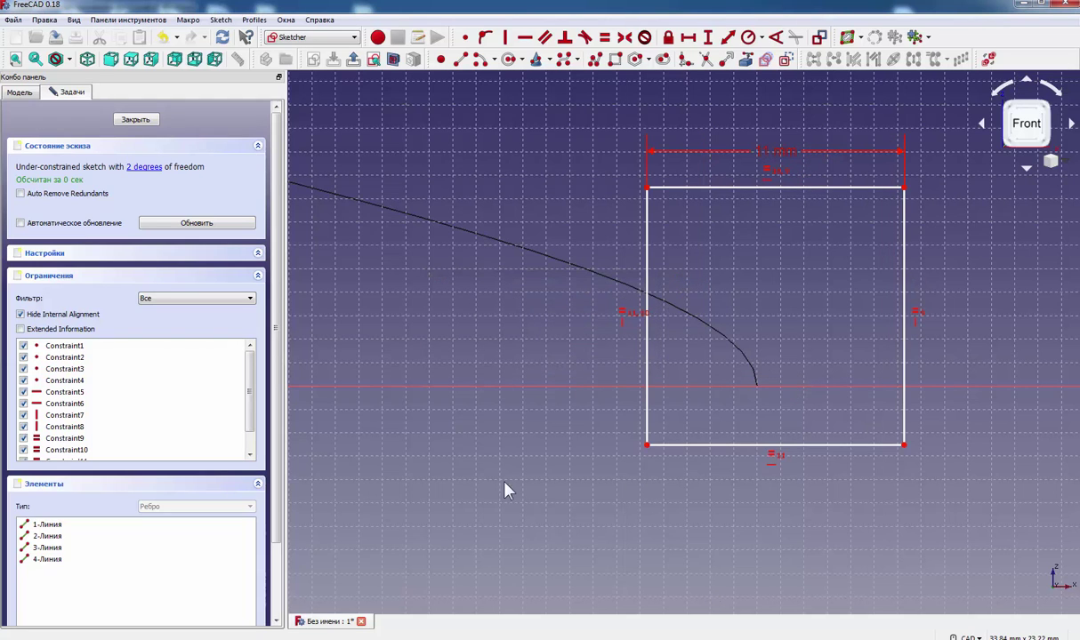
{"action": "left_click", "coordinate": [905, 444]}
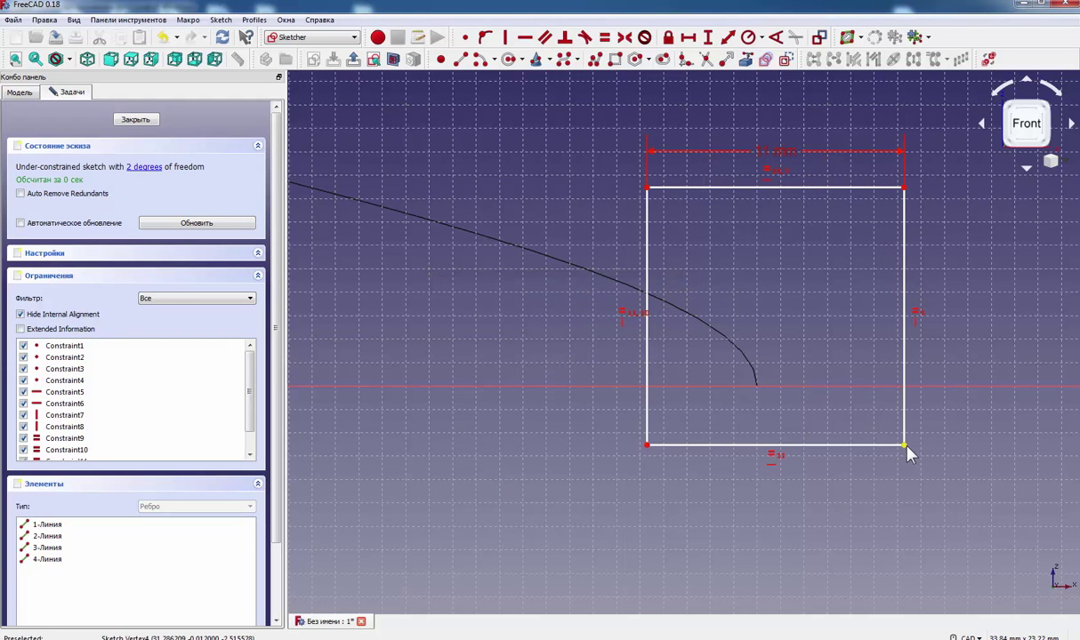
{"action": "left_click", "coordinate": [919, 390]}
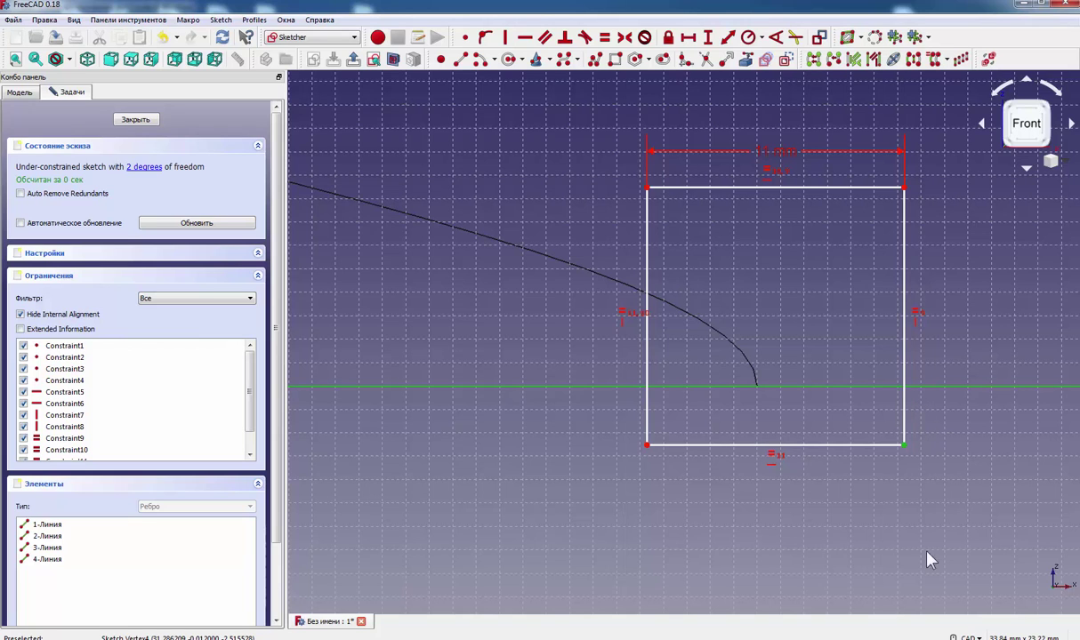
- Put the rectangle's corner on the horizontal axis and place its left edge 25 mm from the origin
{"action": "left_click", "coordinate": [487, 40]}
{"action": "scroll", "coordinate": [525, 391], "scroll_direction": "down", "scroll_amount": 2}
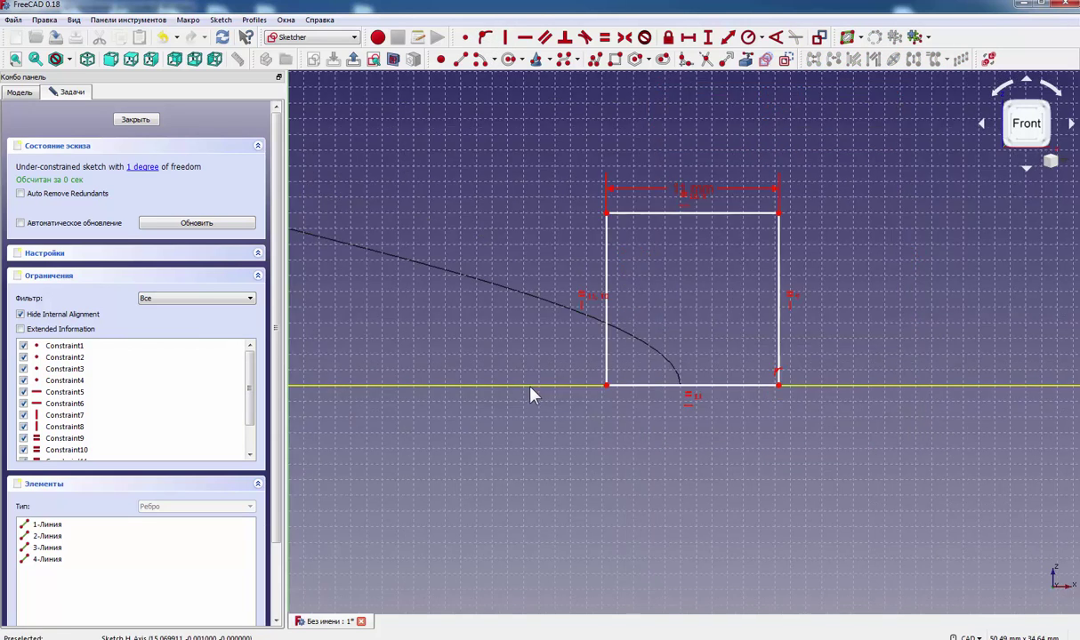
{"action": "scroll", "coordinate": [529, 392], "scroll_direction": "down", "scroll_amount": 2}
{"action": "middle_click_drag", "start_coordinate": [529, 437], "coordinate": [734, 422]}
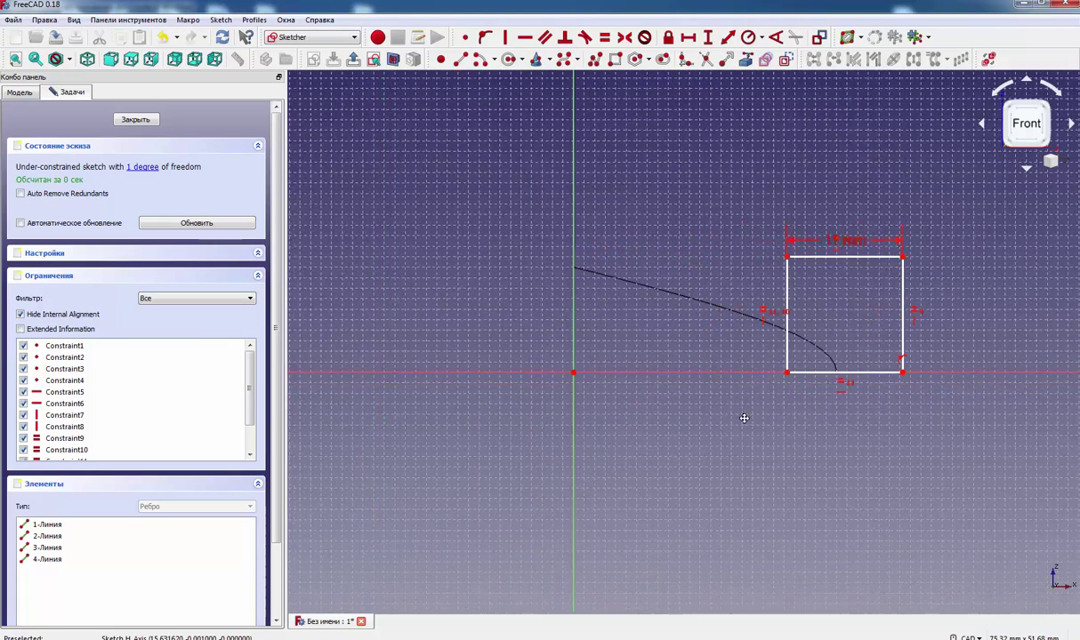
{"action": "left_click", "coordinate": [783, 372]}
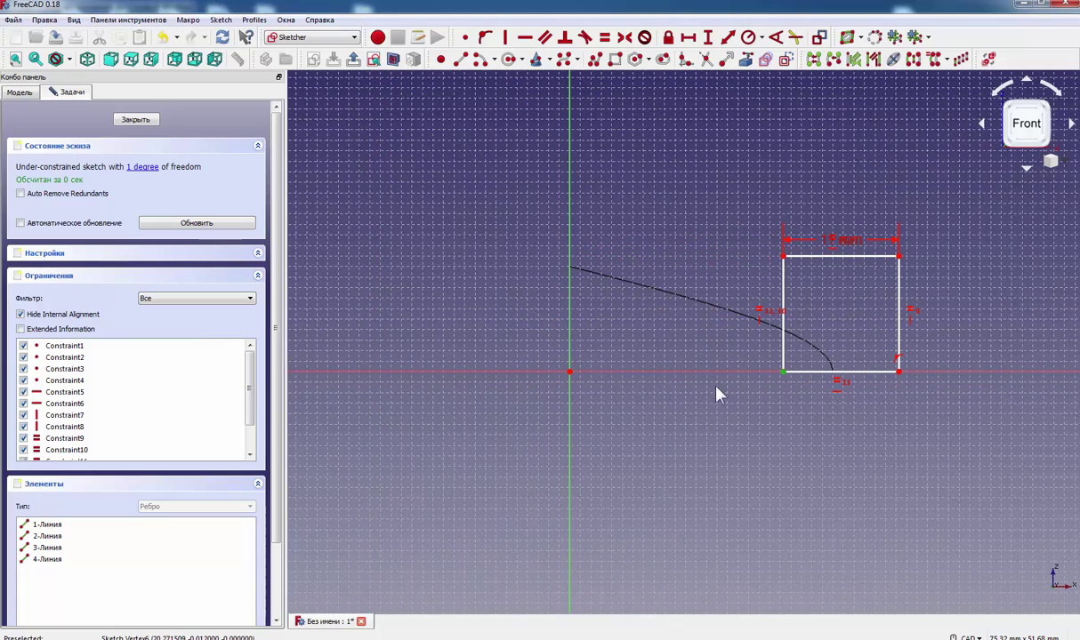
{"action": "left_click", "coordinate": [570, 373]}
{"action": "left_click", "coordinate": [687, 37]}
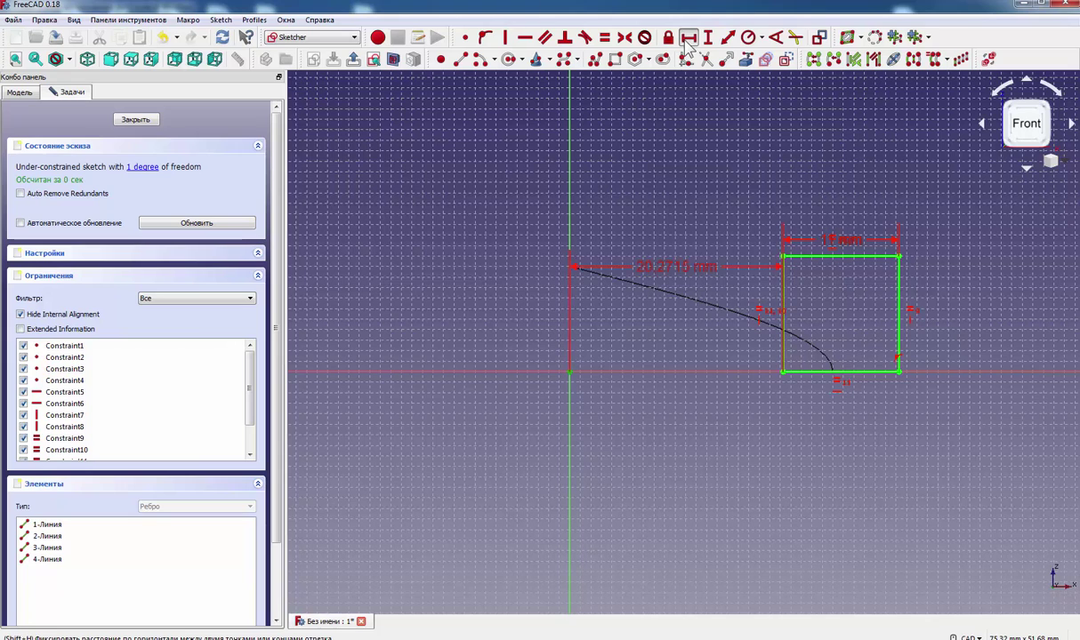
{"action": "type", "text": "25"}
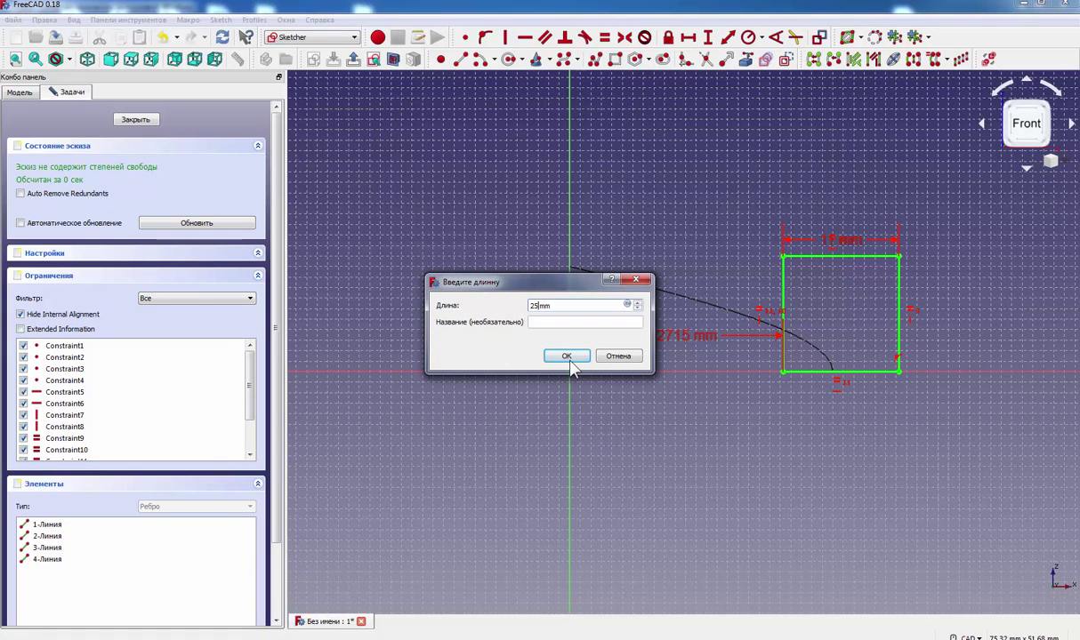
{"action": "left_click", "coordinate": [569, 356]}
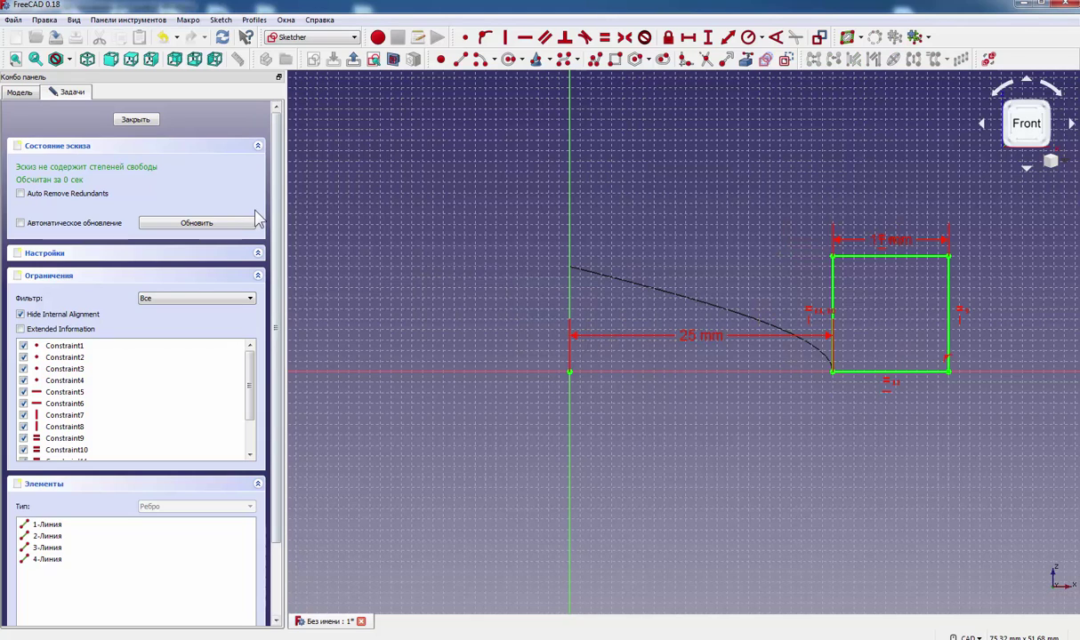
- Close the sketch, frame the helix and square profile, and switch to the Part workbench
{"action": "left_click", "coordinate": [138, 120]}
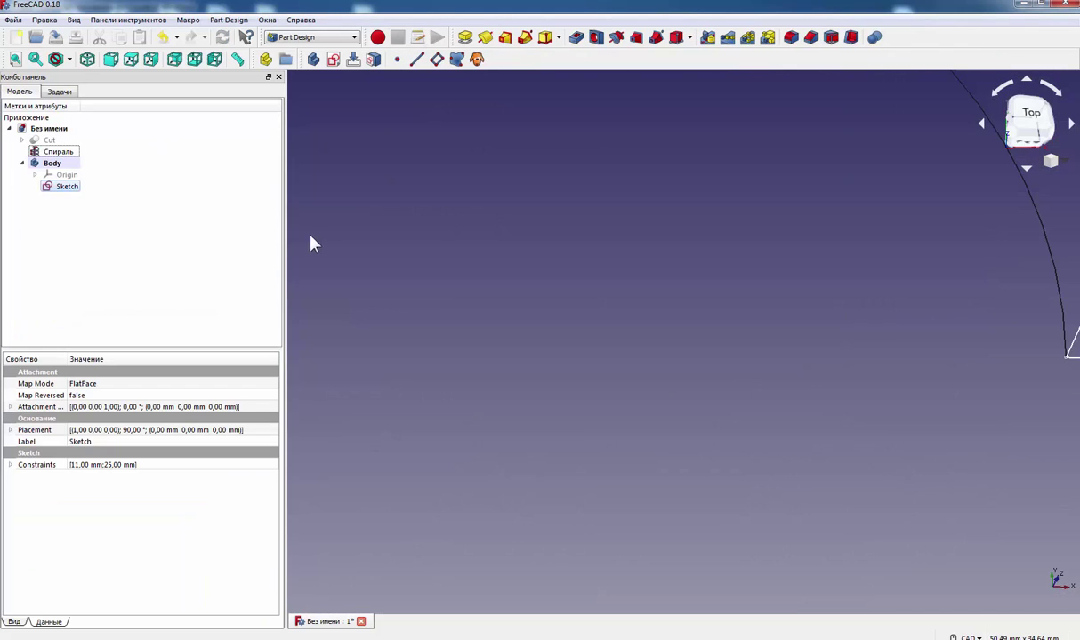
{"action": "mouse_move", "coordinate": [769, 272]}
{"action": "middle_mouse_down"}
{"action": "mouse_move", "coordinate": [604, 336]}
{"action": "mouse_move", "coordinate": [577, 429]}
{"action": "mouse_move", "coordinate": [635, 409]}
{"action": "mouse_move", "coordinate": [668, 436]}
{"action": "middle_mouse_up"}
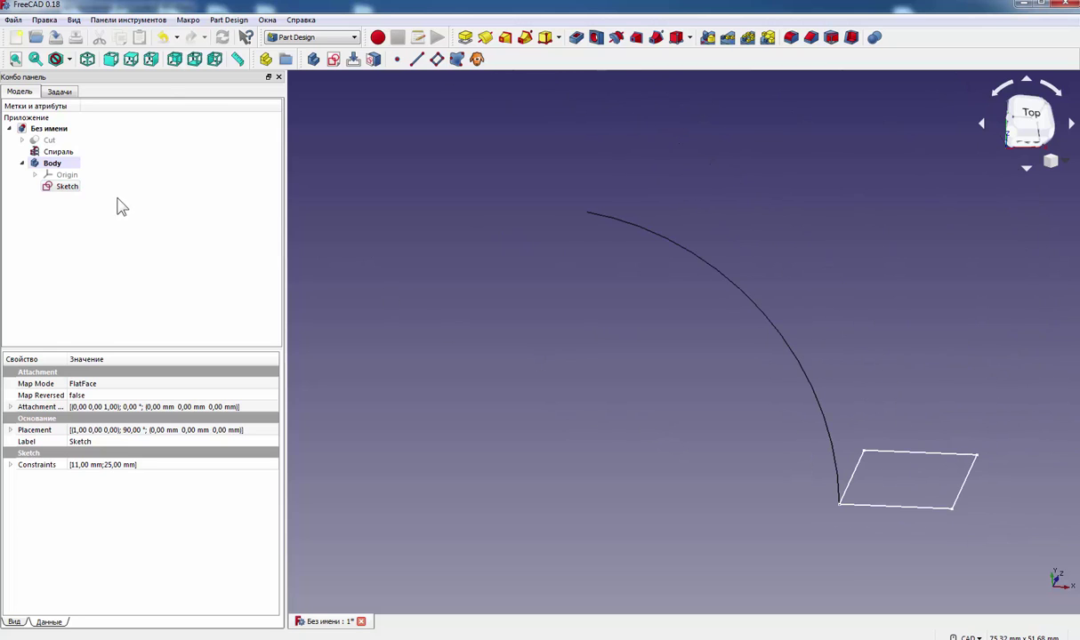
{"action": "left_click", "coordinate": [156, 197]}
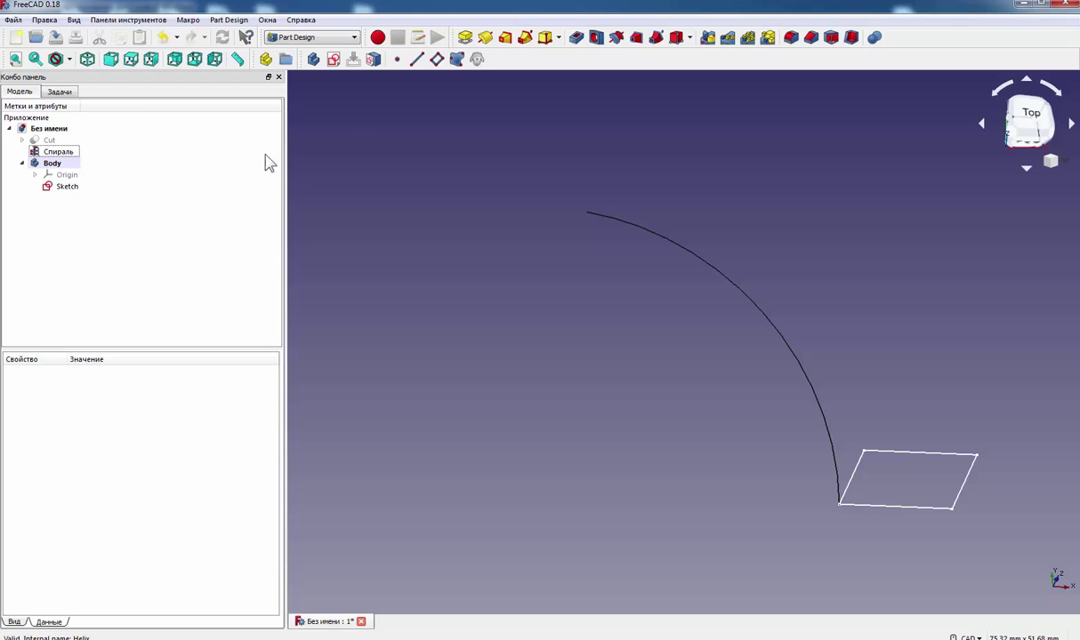
{"action": "left_click", "coordinate": [347, 37]}
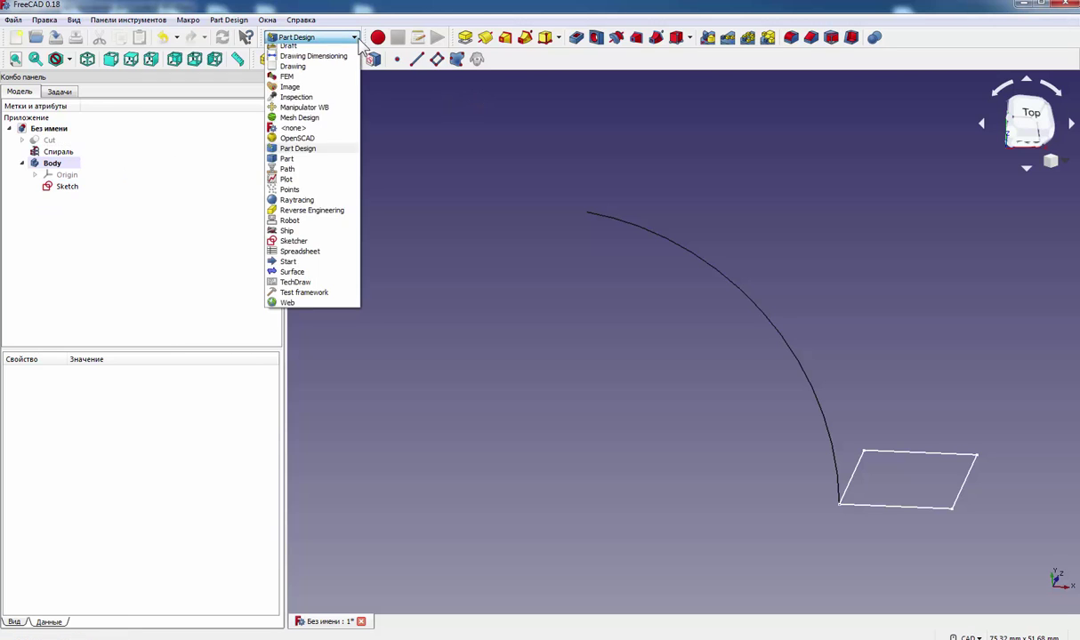
{"action": "left_click", "coordinate": [307, 206]}
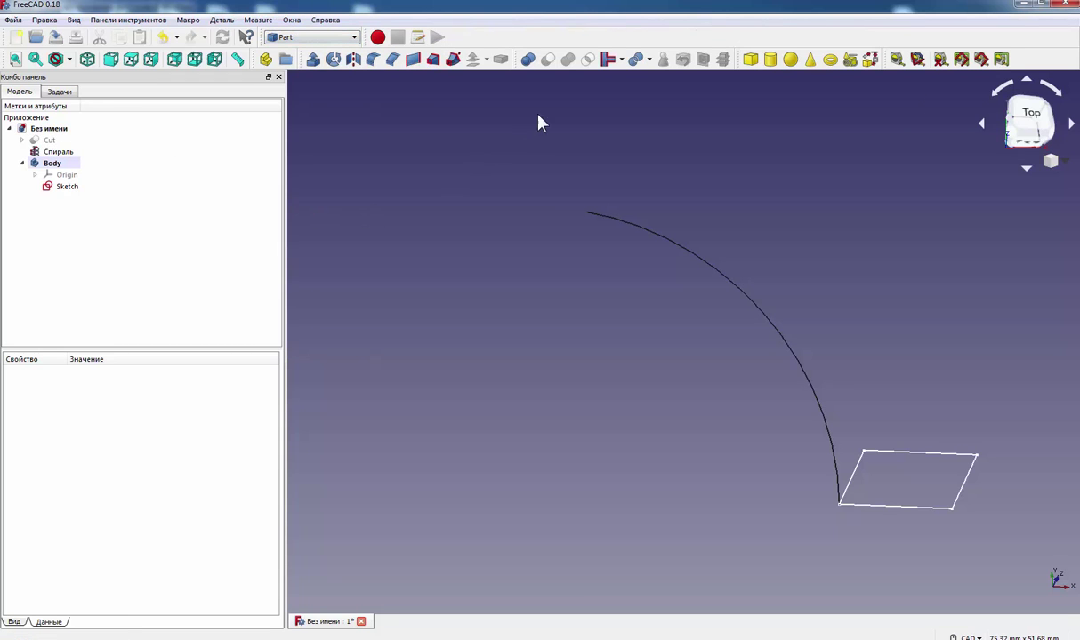
- Sweep the Sketch profile along the Спираль helix as a solid with Frenet orientation
{"action": "left_click", "coordinate": [453, 59]}
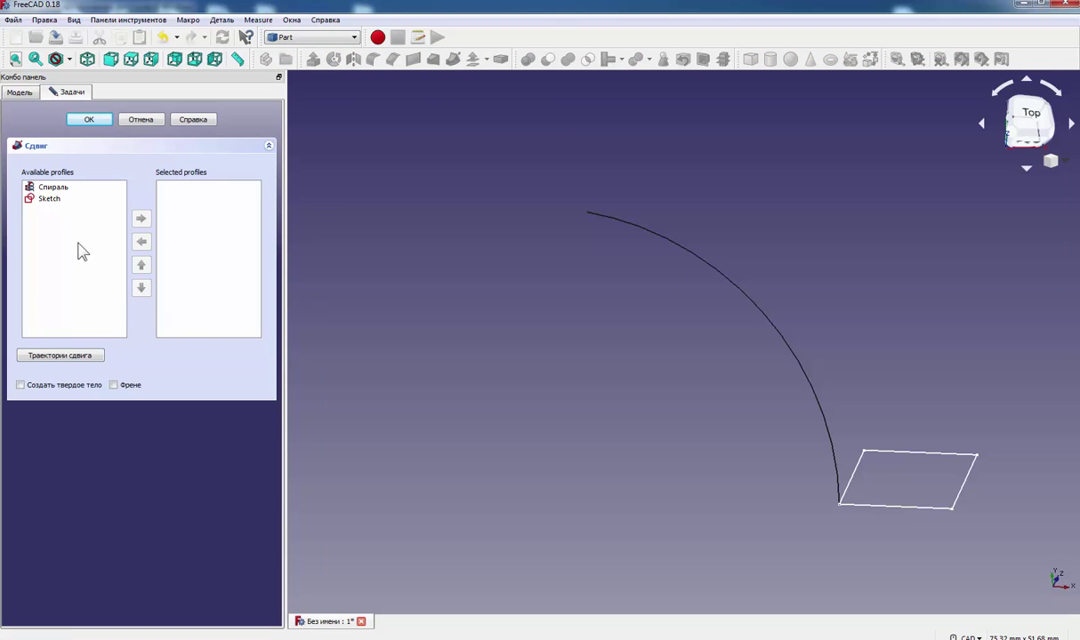
{"action": "left_click", "coordinate": [59, 200]}
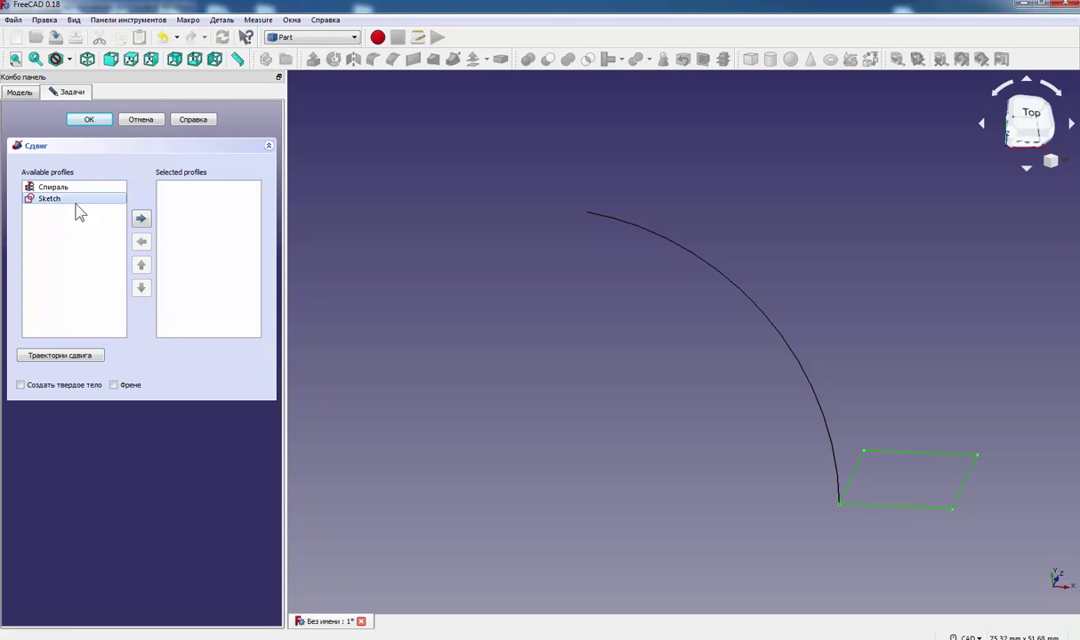
{"action": "left_click", "coordinate": [141, 218]}
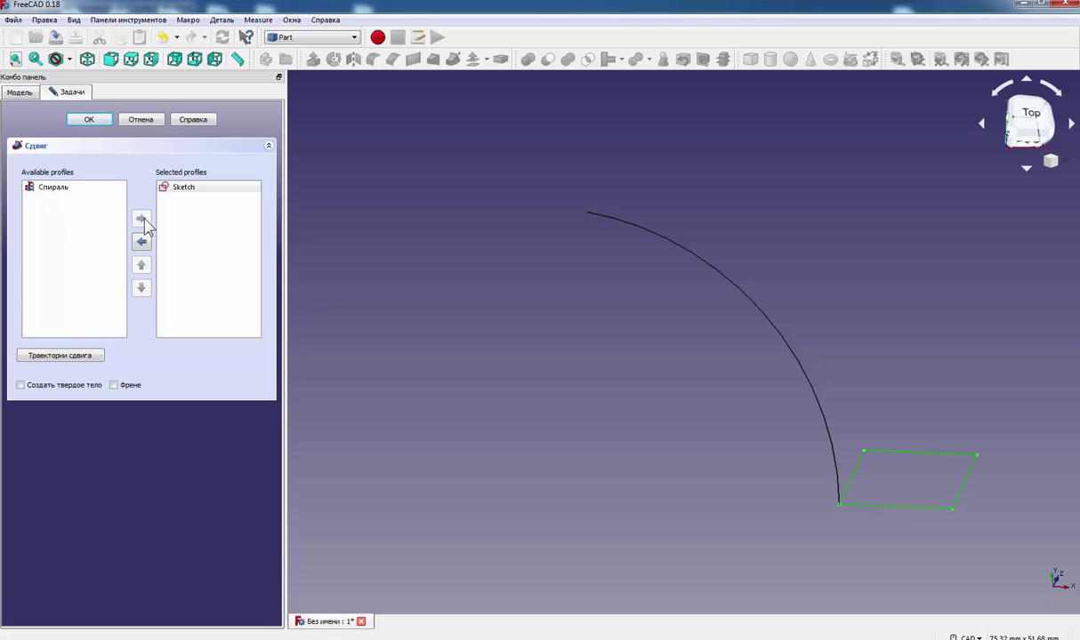
{"action": "left_click", "coordinate": [20, 385]}
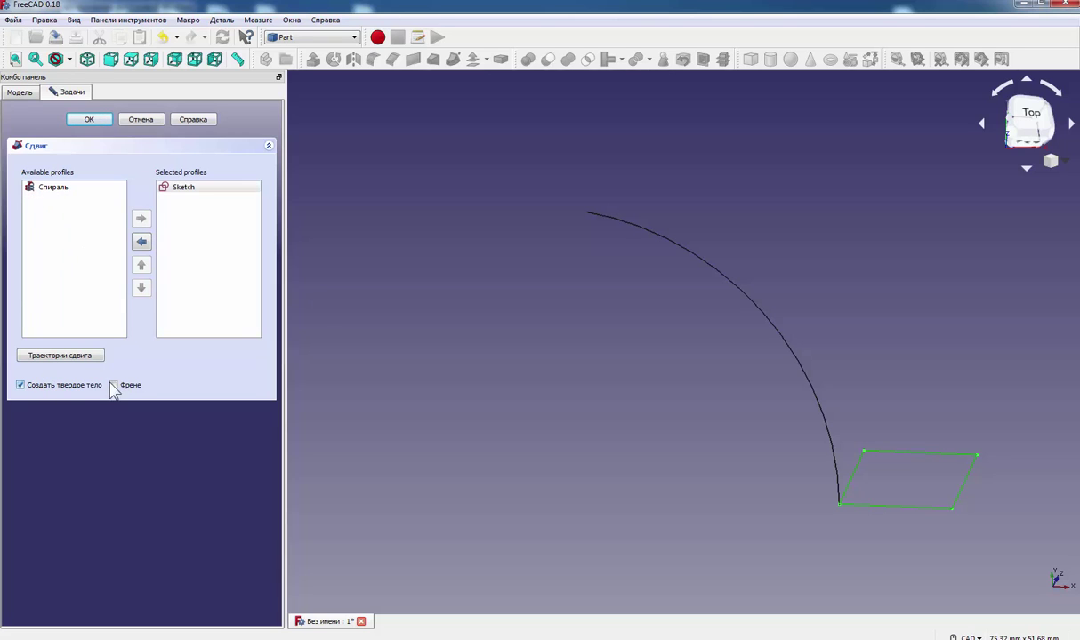
{"action": "left_click", "coordinate": [27, 94]}
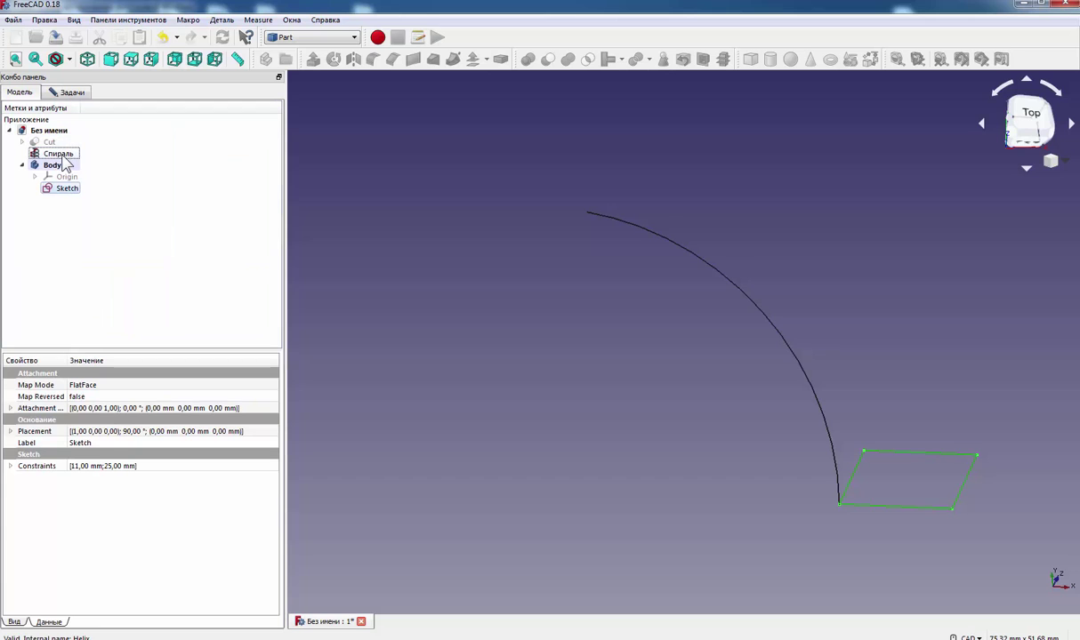
{"action": "left_click", "coordinate": [62, 157]}
{"action": "left_click", "coordinate": [69, 93]}
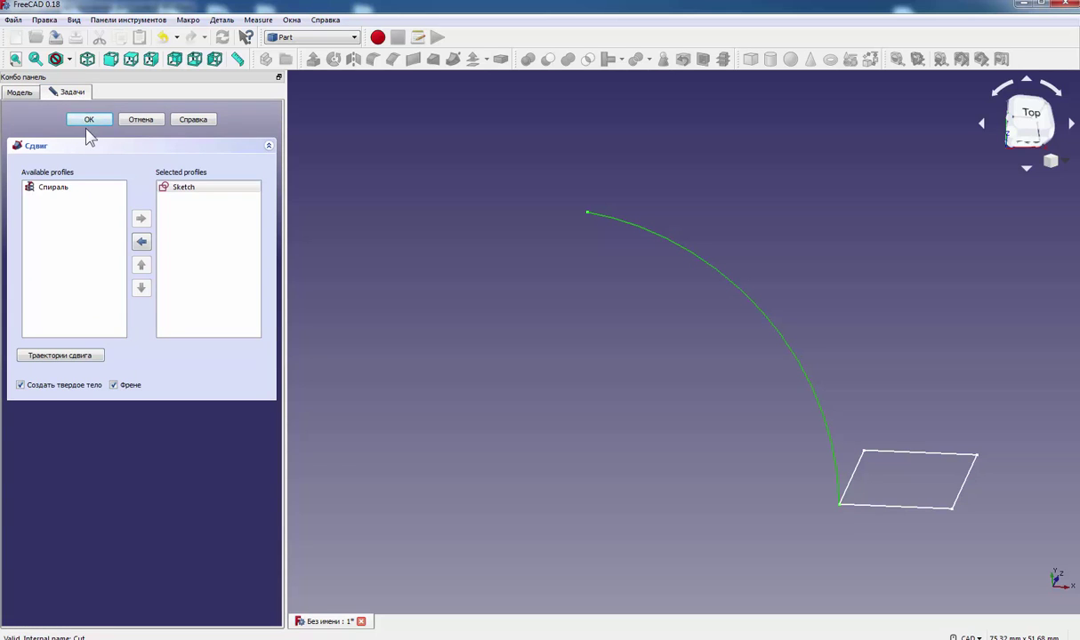
{"action": "left_click", "coordinate": [89, 121]}
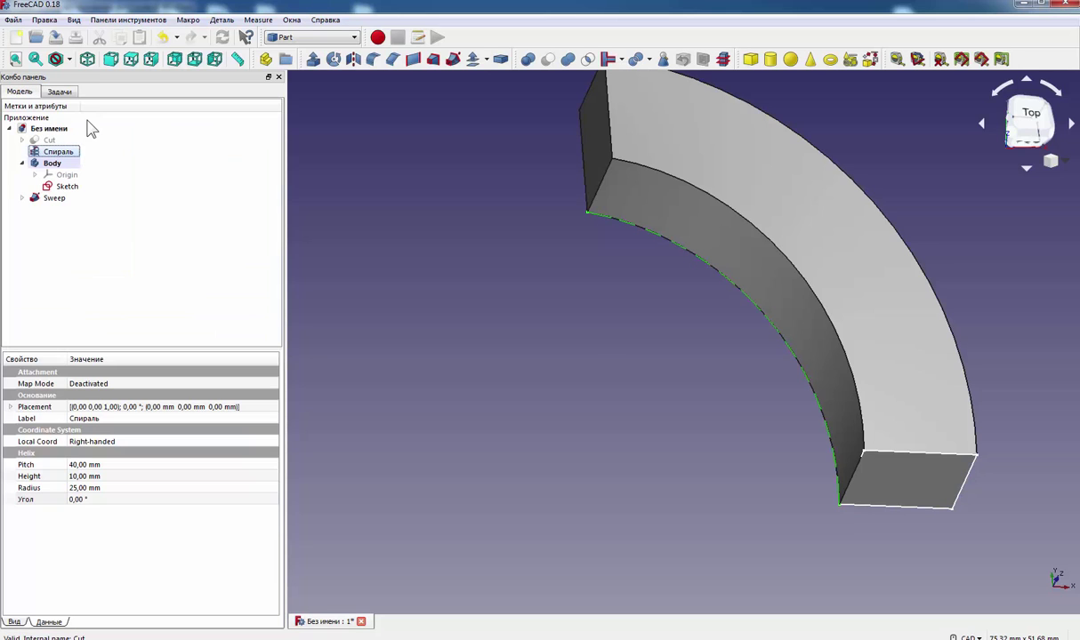
{"action": "left_click", "coordinate": [245, 214]}
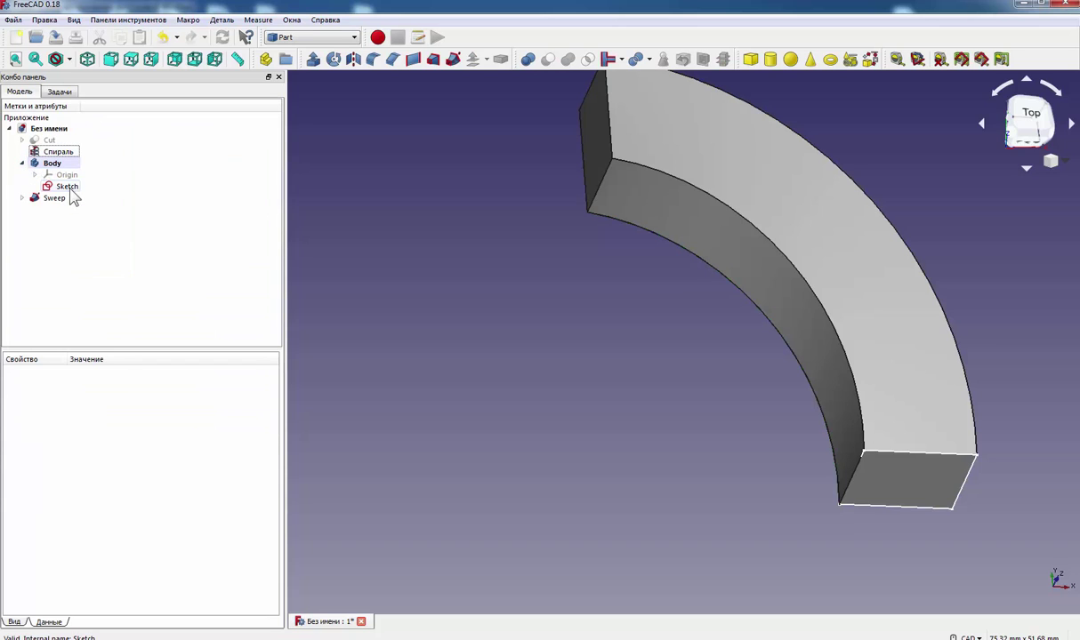
{"action": "left_click", "coordinate": [67, 187]}
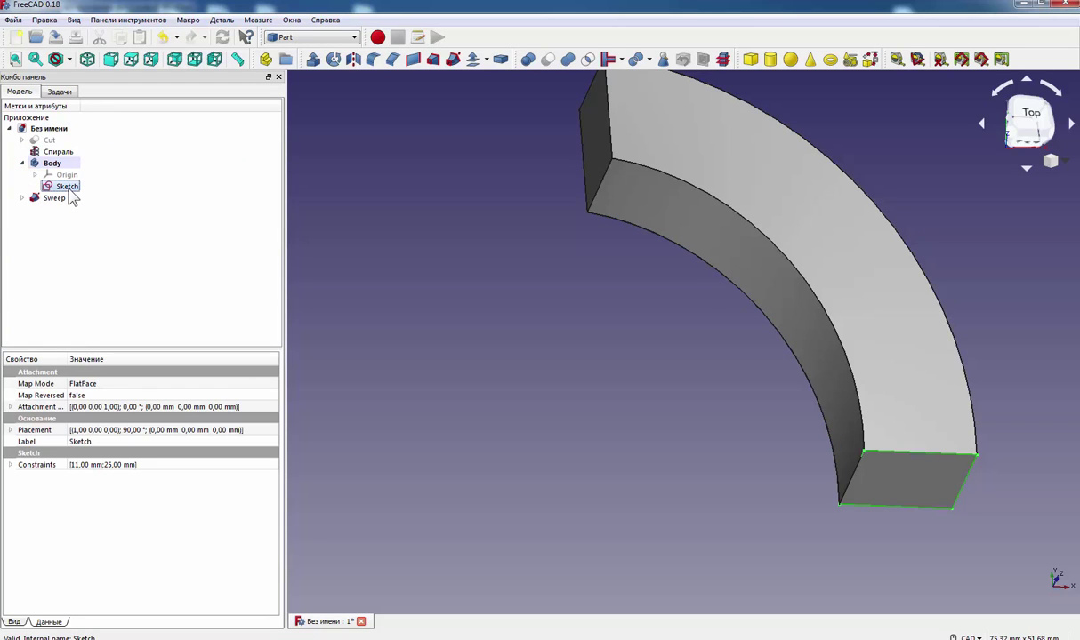
{"action": "left_click", "coordinate": [22, 197]}
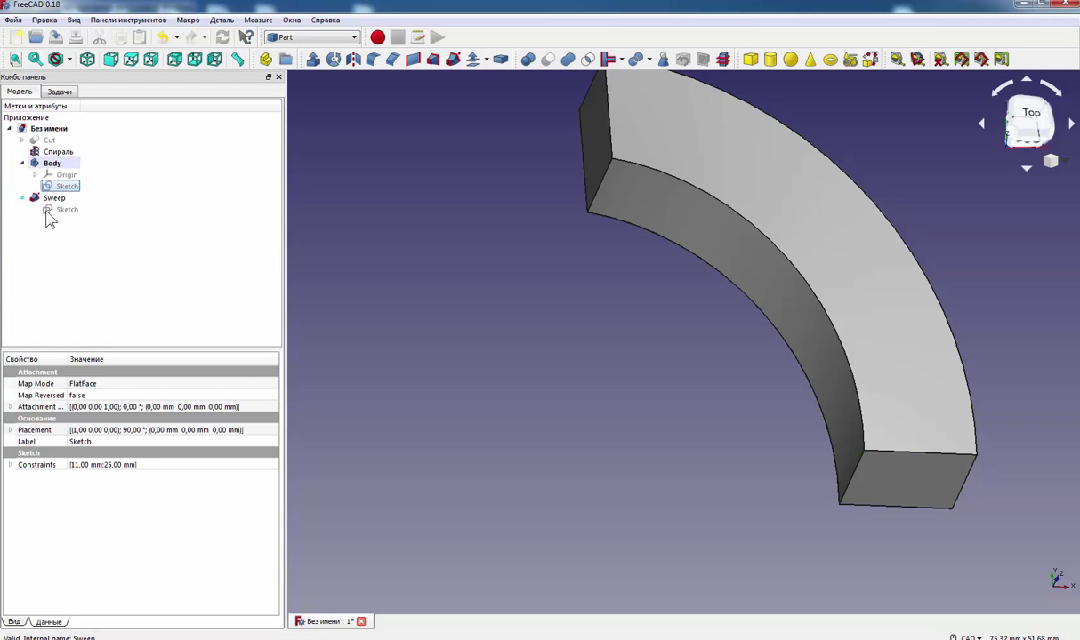
{"action": "left_click", "coordinate": [22, 197]}
{"action": "left_click", "coordinate": [92, 229]}
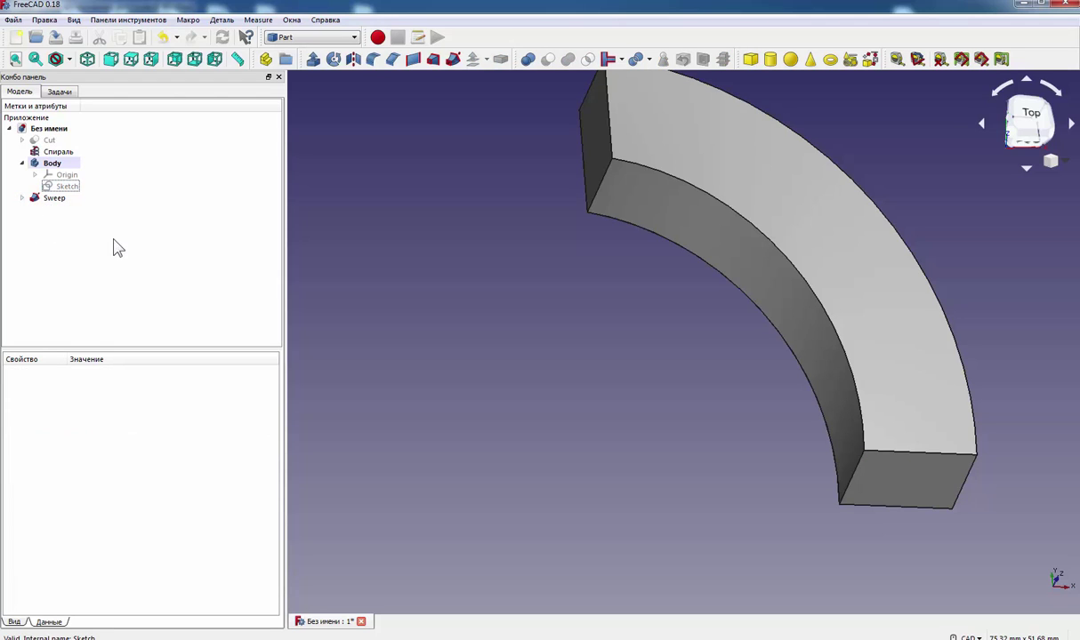
{"action": "left_click", "coordinate": [22, 163]}
{"action": "left_click", "coordinate": [49, 165]}
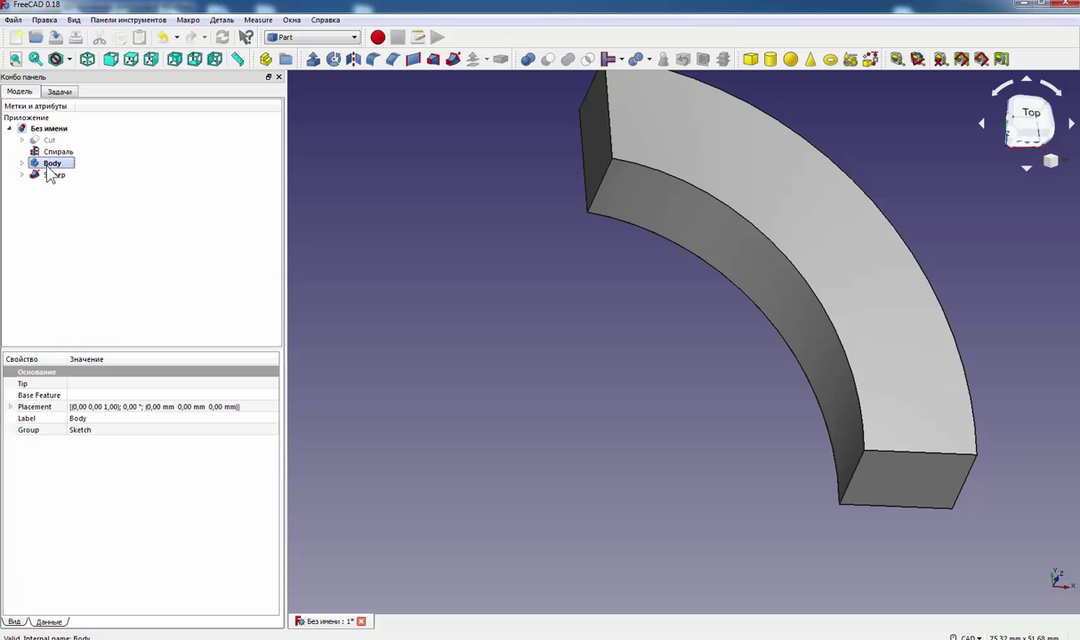
{"action": "left_click", "coordinate": [126, 208]}
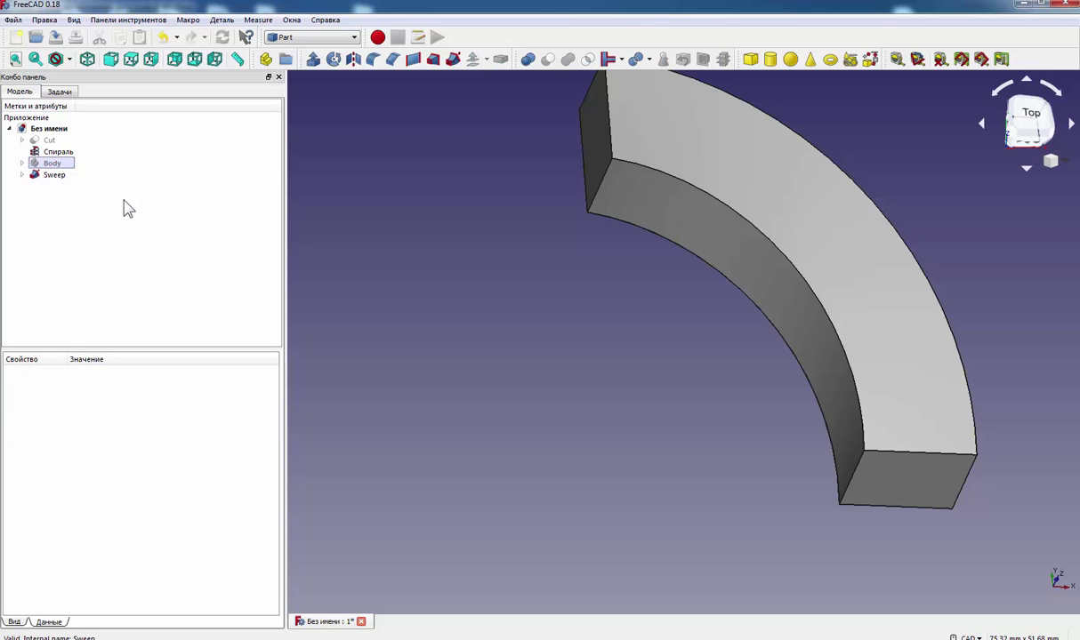
{"action": "left_click", "coordinate": [59, 155]}
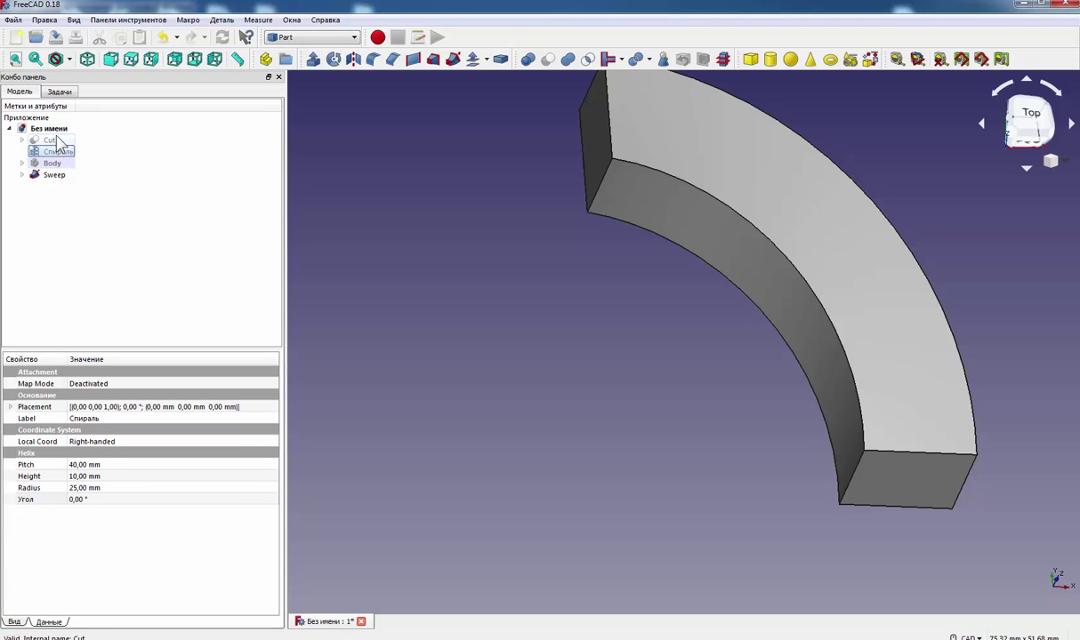
- Select the Cut ring, toggle its visibility off and back on, and add Sweep to the selection
{"action": "left_click", "coordinate": [51, 141]}
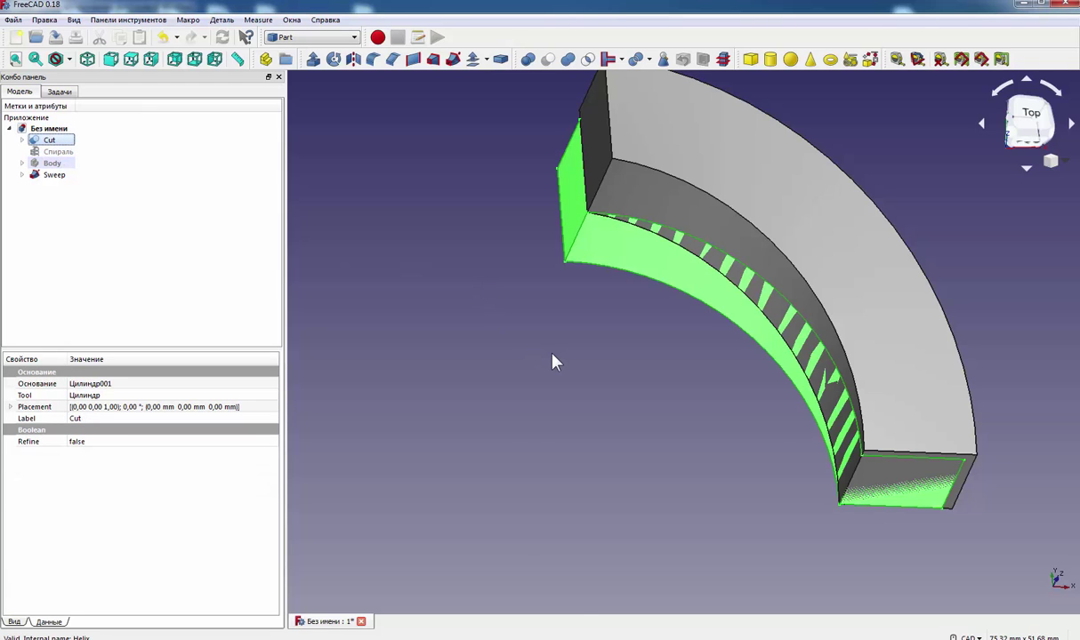
{"action": "left_click", "coordinate": [162, 205]}
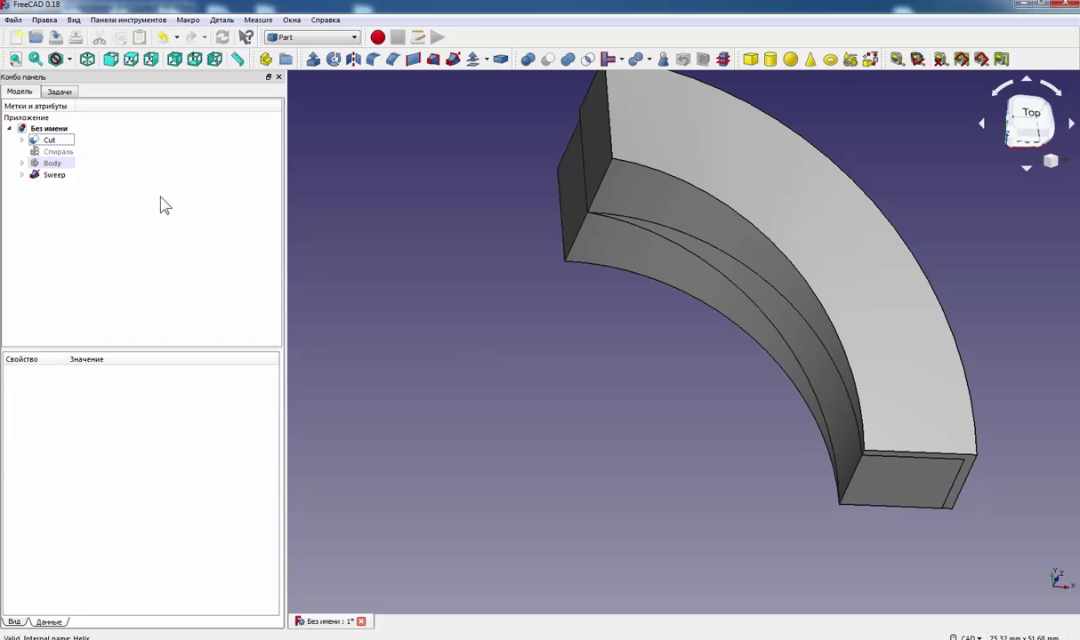
{"action": "left_click", "coordinate": [57, 143]}
{"action": "key", "text": "space"}
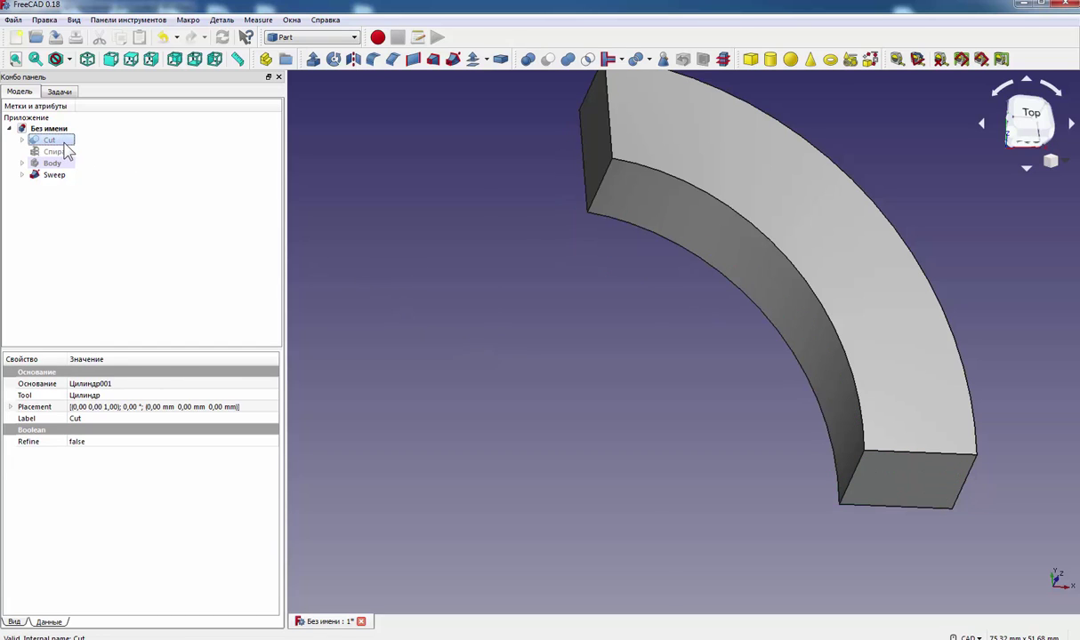
{"action": "key", "text": "space"}
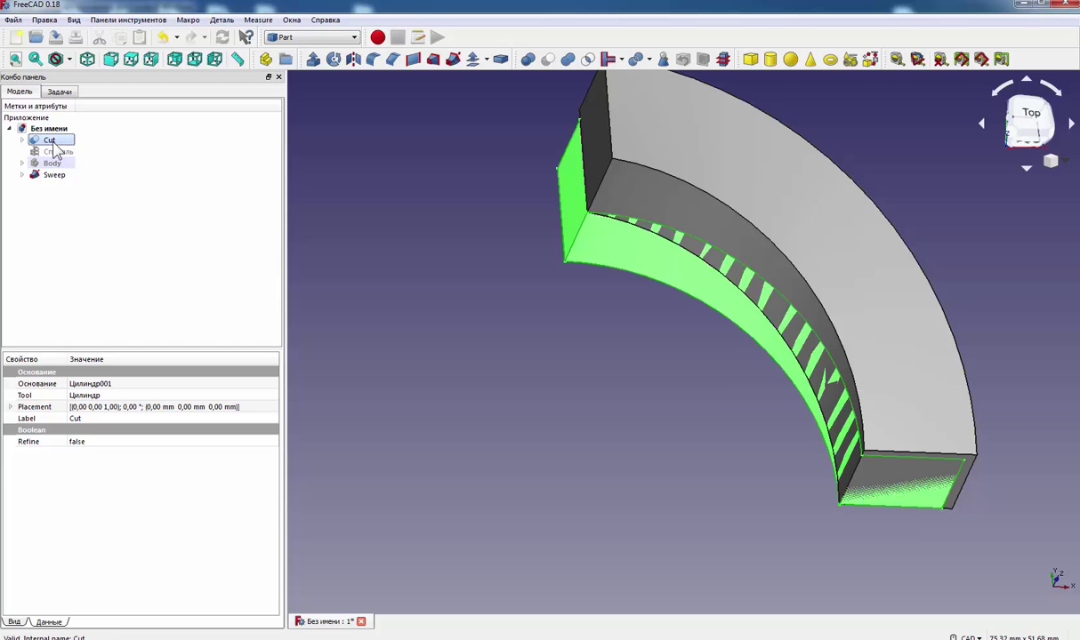
{"action": "left_click", "coordinate": [55, 175]}
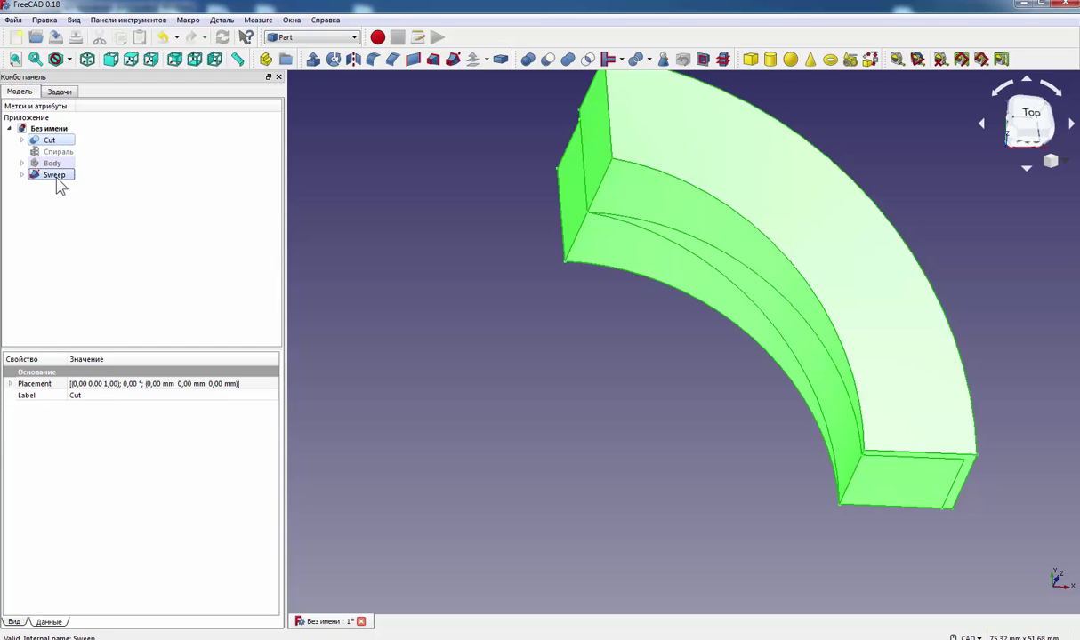
- Apply Part Cut to create Cut001, then orbit to inspect its tapered end
{"action": "left_click", "coordinate": [548, 64]}
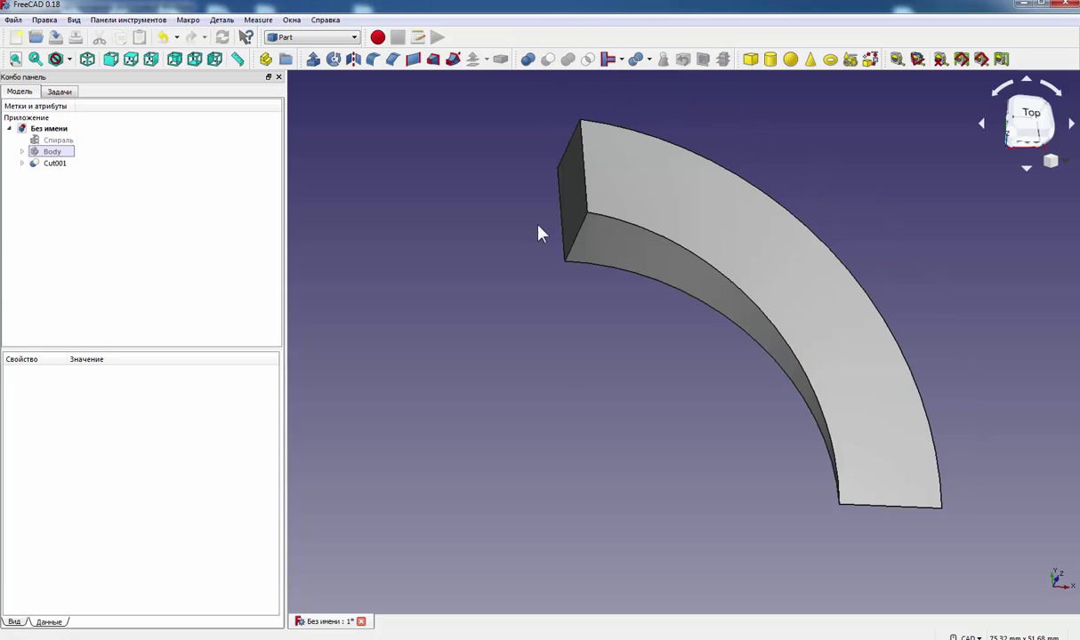
{"action": "mouse_move", "coordinate": [709, 465]}
{"action": "middle_mouse_down"}
{"action": "mouse_move", "coordinate": [757, 393]}
{"action": "mouse_move", "coordinate": [757, 410]}
{"action": "middle_mouse_up"}
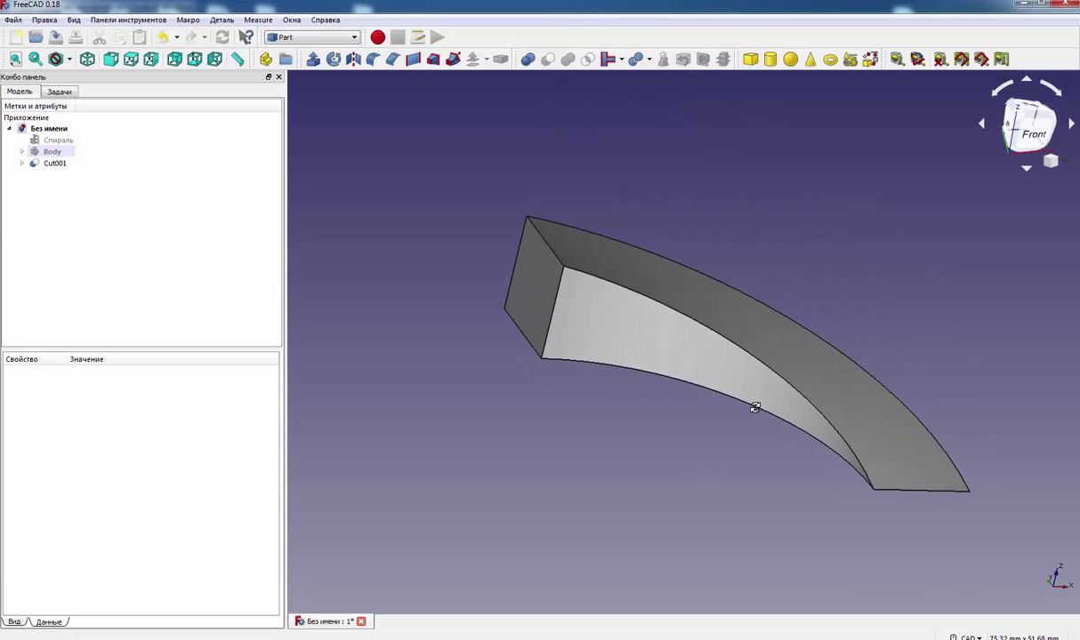
{"action": "mouse_move", "coordinate": [717, 496]}
{"action": "middle_mouse_down"}
{"action": "mouse_move", "coordinate": [778, 449]}
{"action": "mouse_move", "coordinate": [791, 422]}
{"action": "mouse_move", "coordinate": [785, 492]}
{"action": "mouse_move", "coordinate": [802, 504]}
{"action": "middle_mouse_up"}
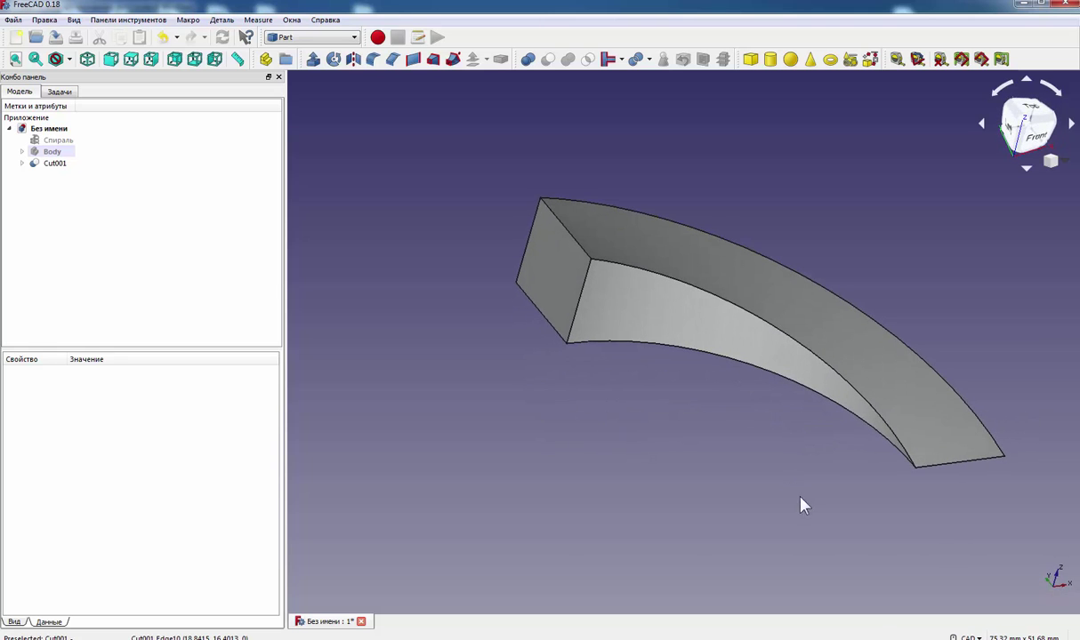
{"action": "mouse_move", "coordinate": [1019, 519]}
{"action": "middle_mouse_down"}
{"action": "mouse_move", "coordinate": [1023, 474]}
{"action": "mouse_move", "coordinate": [991, 482]}
{"action": "mouse_move", "coordinate": [991, 498]}
{"action": "middle_mouse_up"}
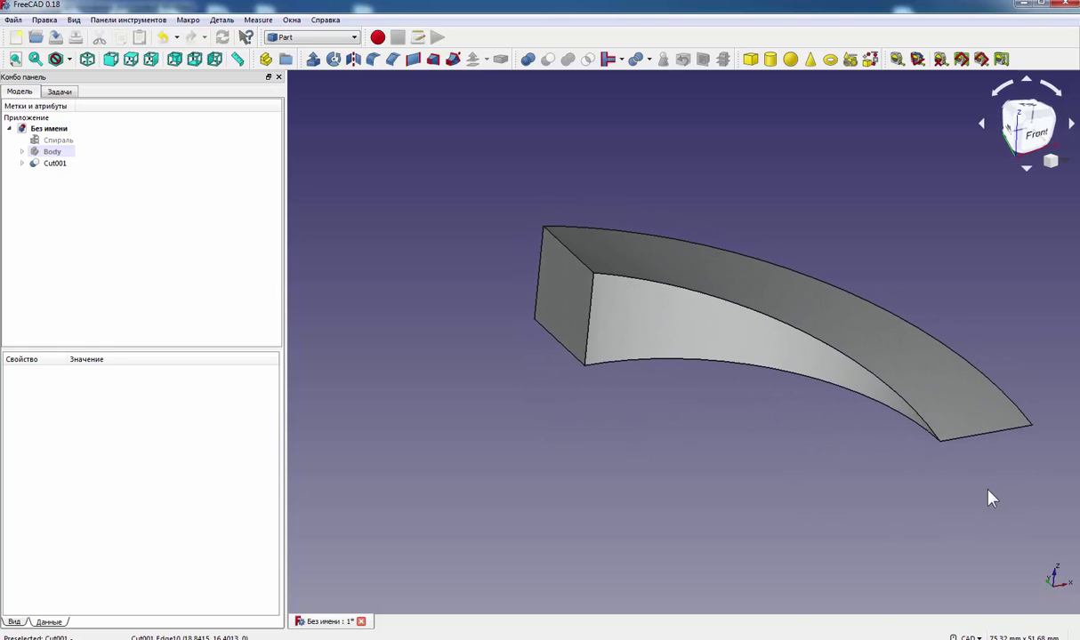